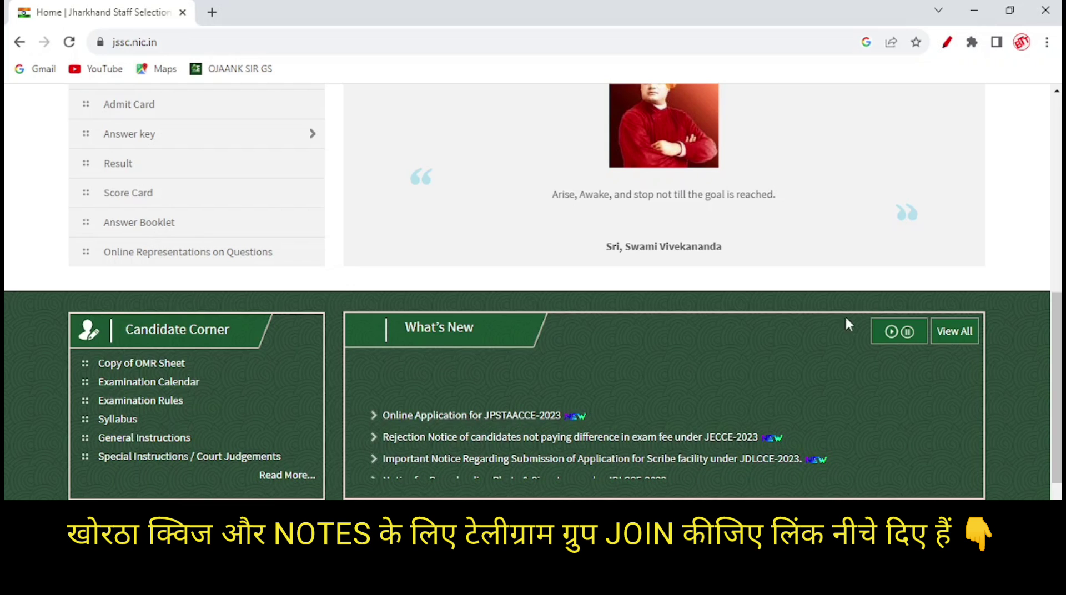
- From JSSC Application Forms, open the JPSTAACCE-2023 online application portal in a new tab
{"action": "scroll", "coordinate": [1061, 338], "scroll_direction": "up", "scroll_amount": 3}
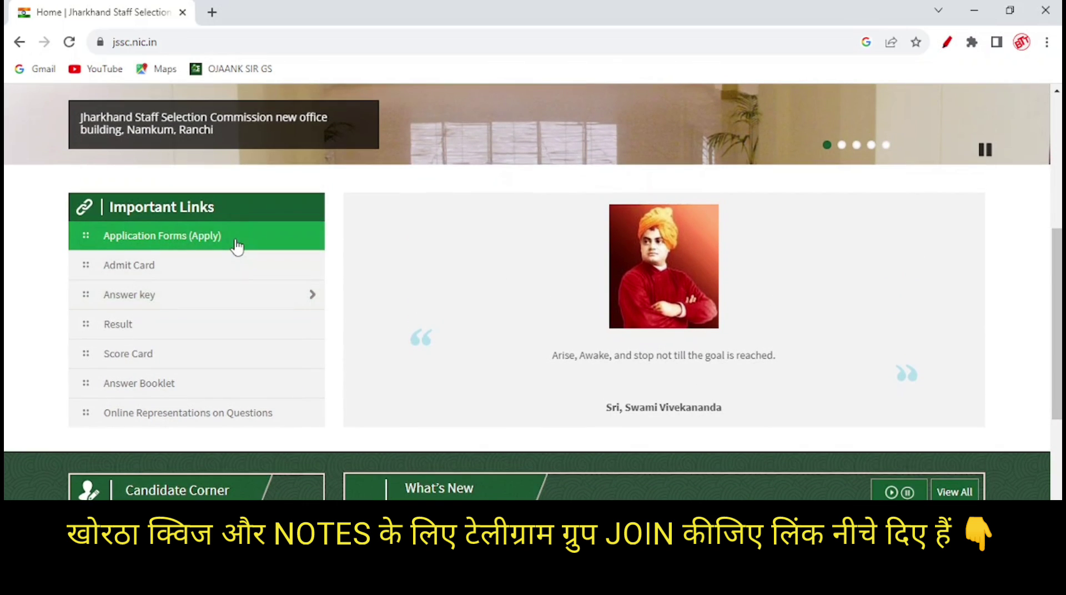
{"action": "left_click", "coordinate": [237, 246]}
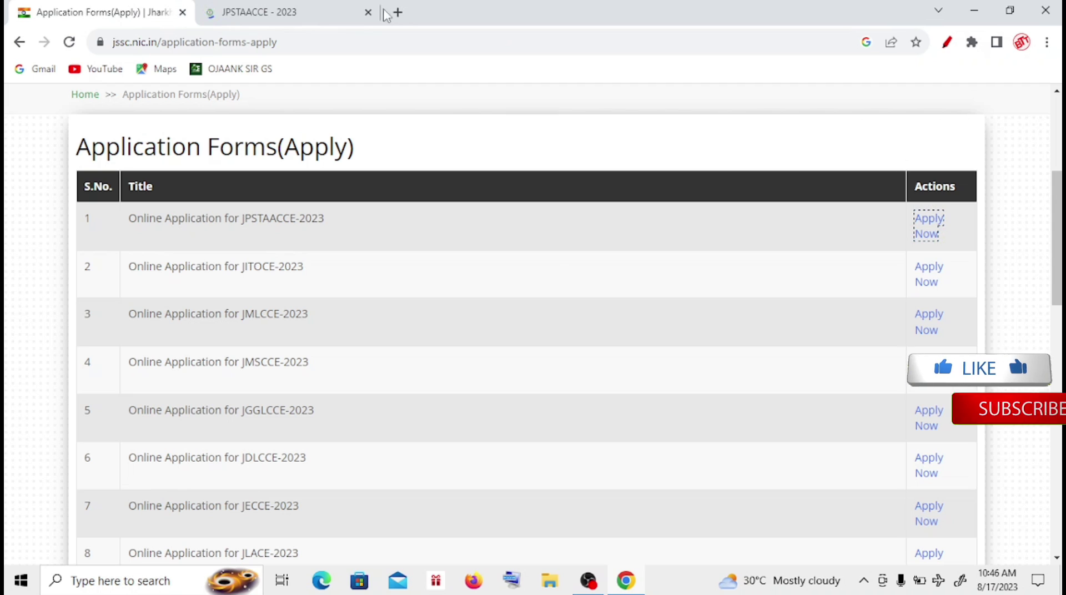
{"action": "left_click", "coordinate": [369, 12]}
{"action": "left_click", "coordinate": [936, 219]}
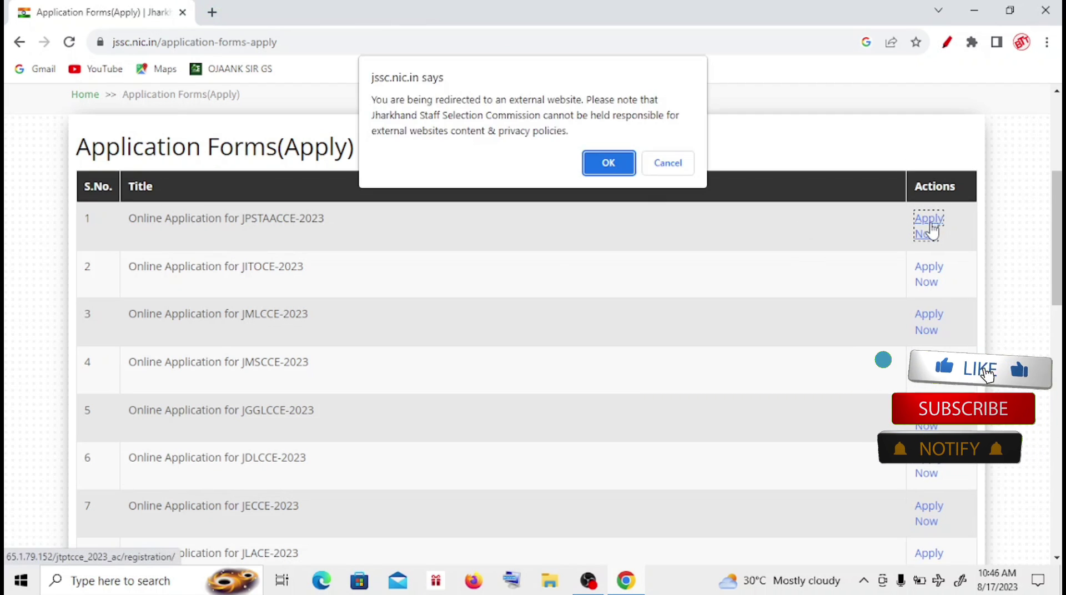
{"action": "left_click", "coordinate": [607, 162]}
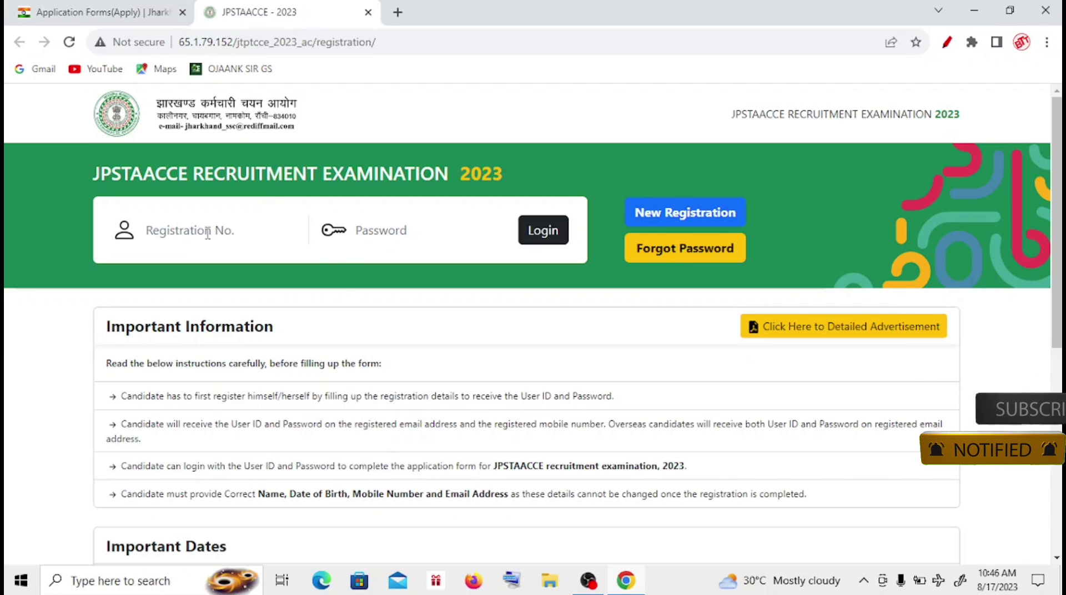
- Start a new registration, mark JTET as passed, and enter the candidate's name
{"action": "left_click", "coordinate": [670, 217]}
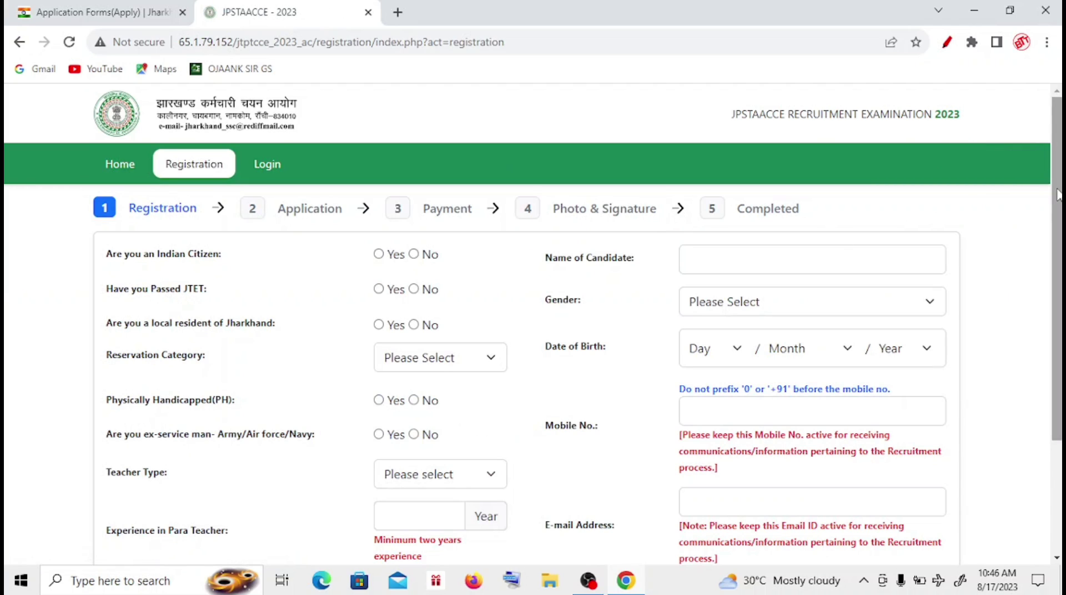
{"action": "left_click_drag", "start_coordinate": [1058, 194], "coordinate": [1058, 201]}
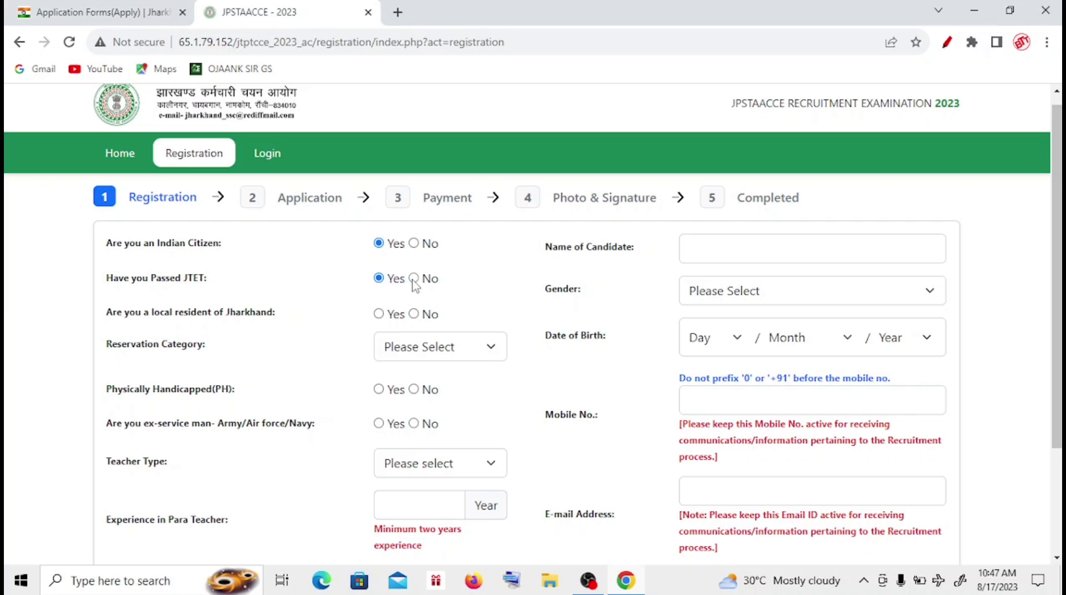
{"action": "left_click", "coordinate": [414, 278]}
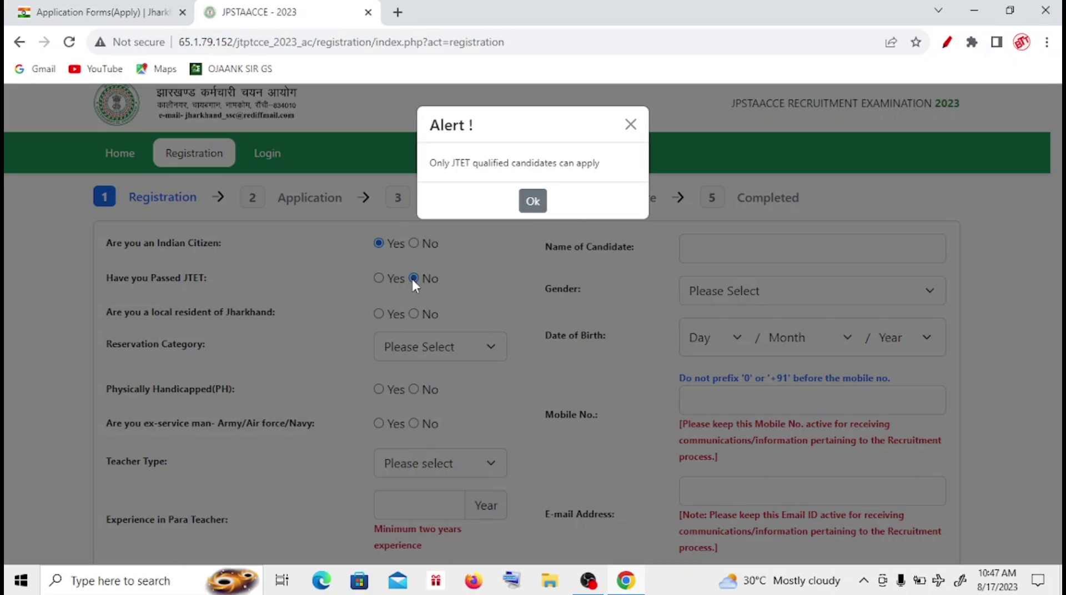
{"action": "left_click", "coordinate": [533, 203]}
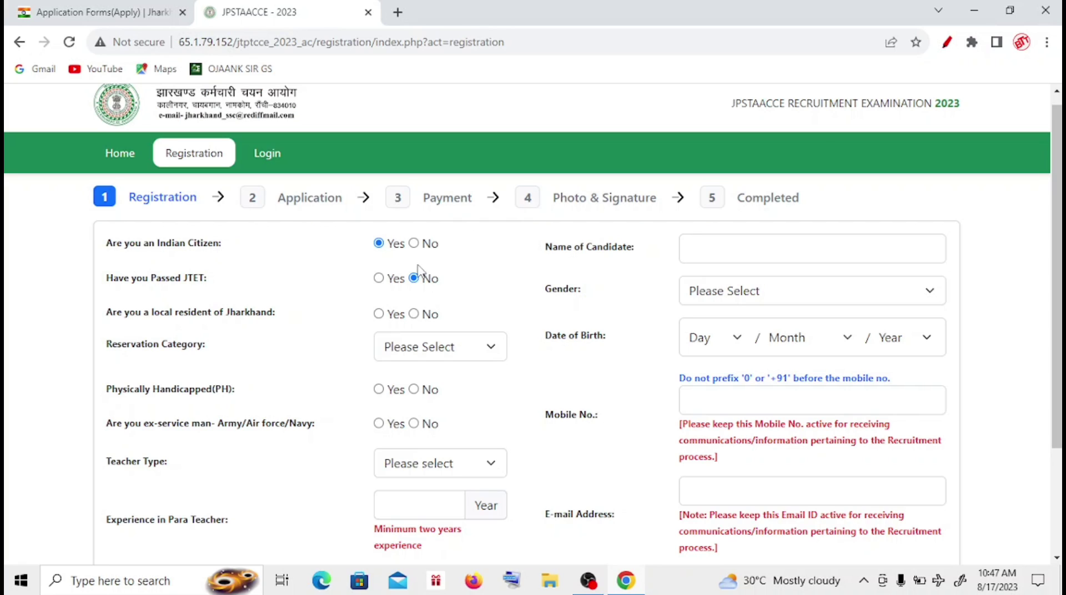
{"action": "left_click", "coordinate": [379, 278]}
{"action": "left_click", "coordinate": [736, 244]}
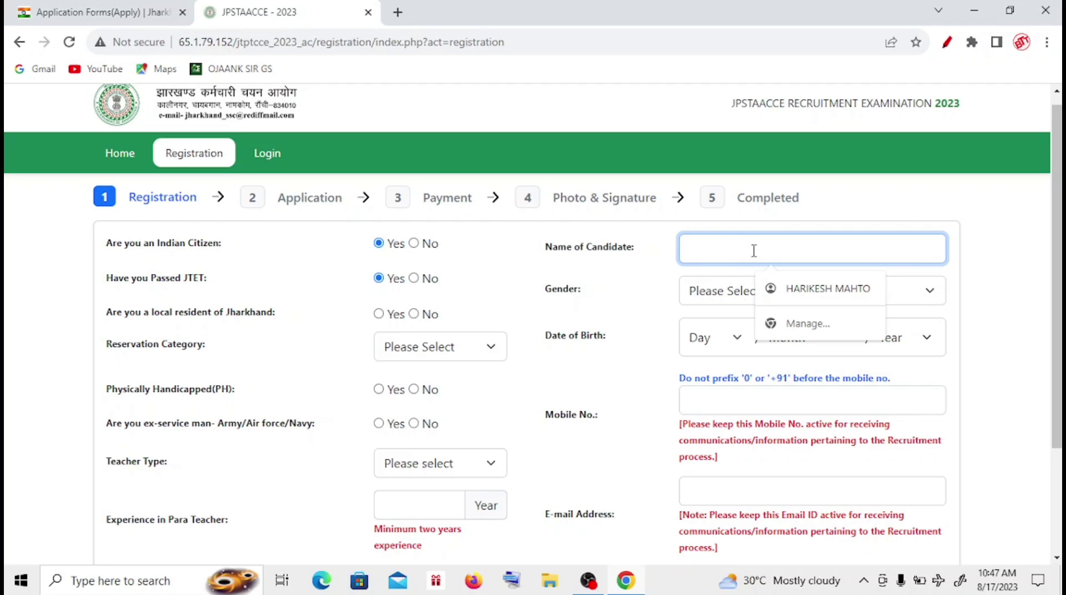
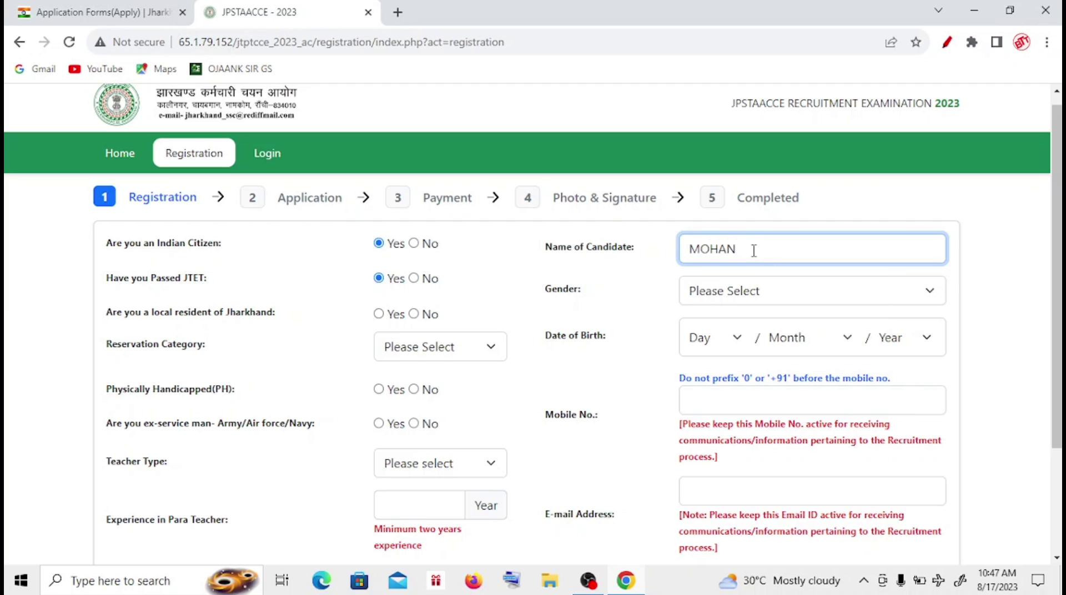
- Set gender Male, Jharkhand local resident Yes, and date of birth 01 January 1984
{"action": "left_click", "coordinate": [723, 294]}
{"action": "left_click", "coordinate": [729, 334]}
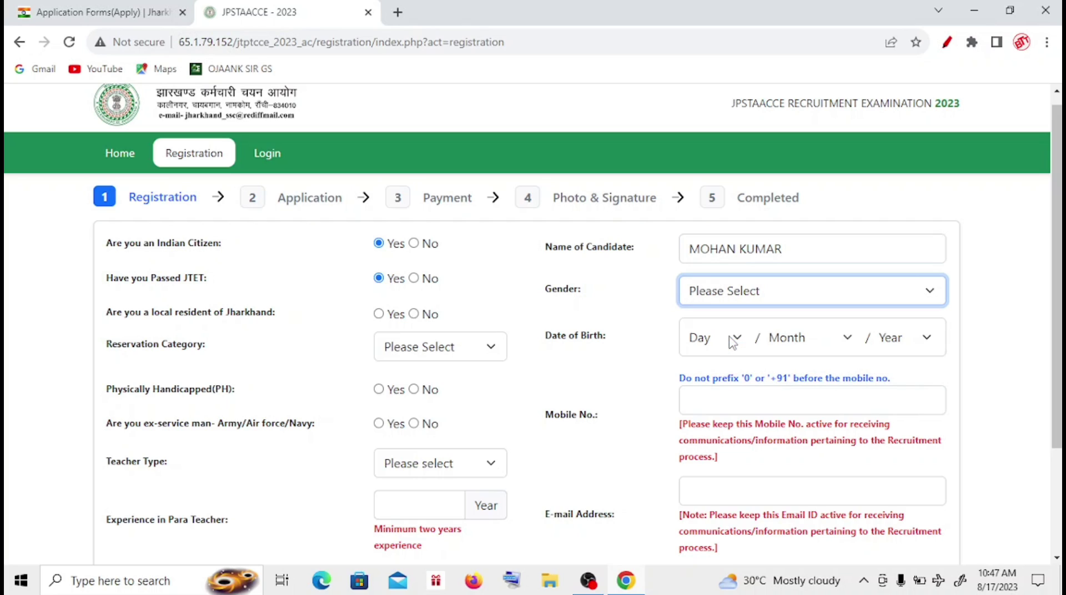
{"action": "left_click", "coordinate": [379, 314]}
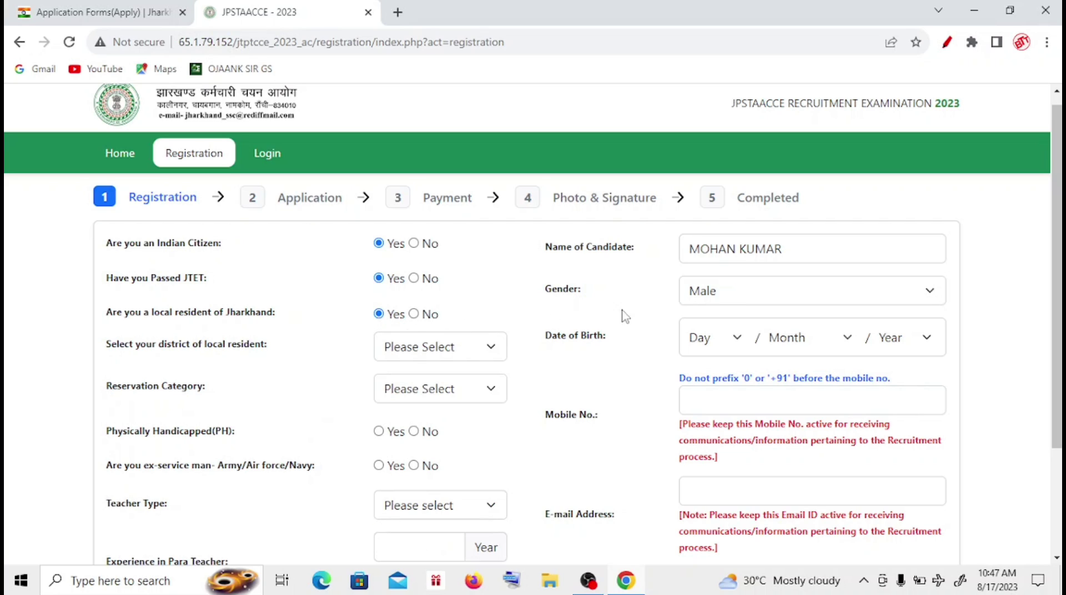
{"action": "left_click", "coordinate": [730, 340]}
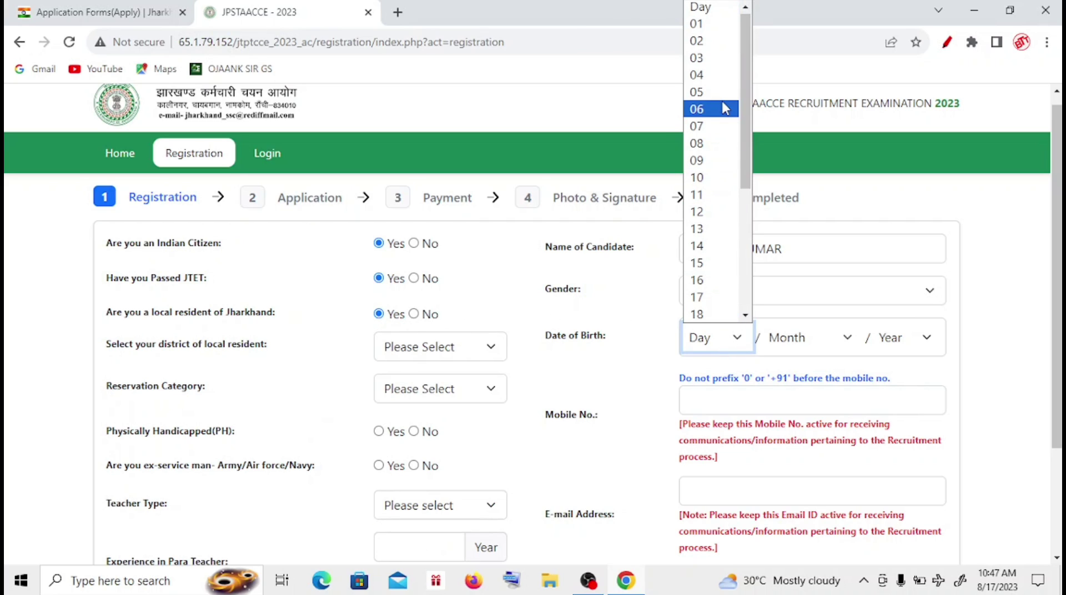
{"action": "left_click", "coordinate": [714, 26]}
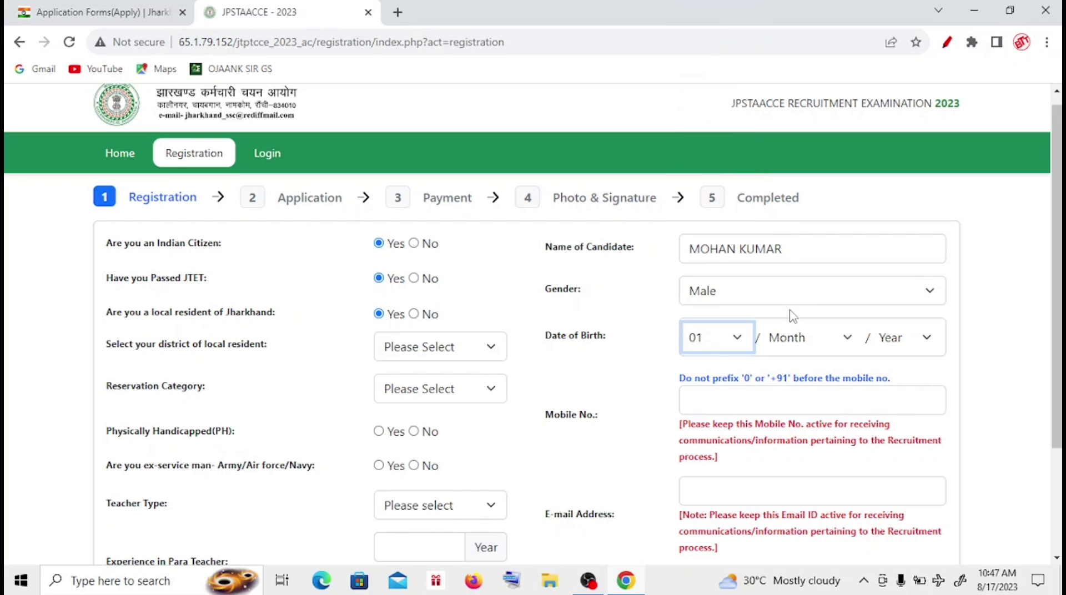
{"action": "left_click", "coordinate": [806, 340]}
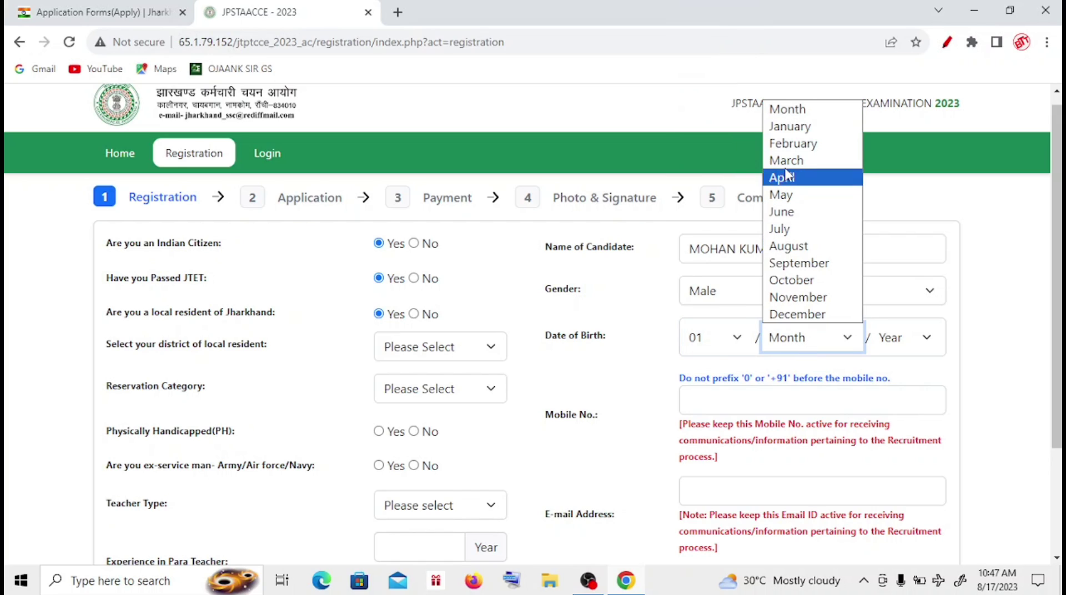
{"action": "left_click", "coordinate": [788, 126]}
{"action": "left_click", "coordinate": [909, 333]}
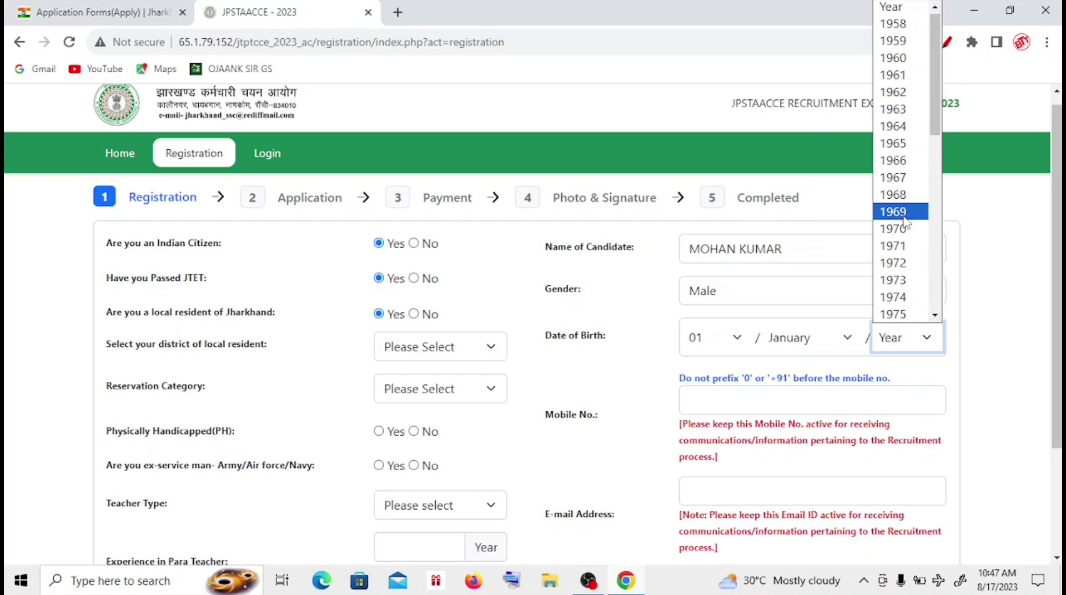
{"action": "left_click", "coordinate": [936, 315]}
{"action": "left_click", "coordinate": [935, 317]}
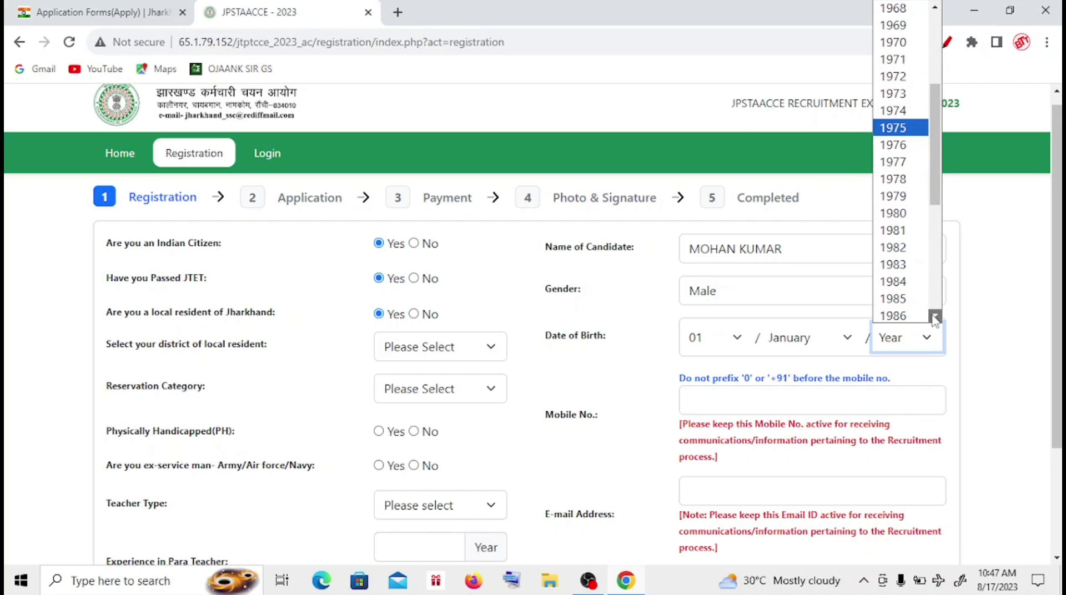
{"action": "left_click", "coordinate": [892, 279]}
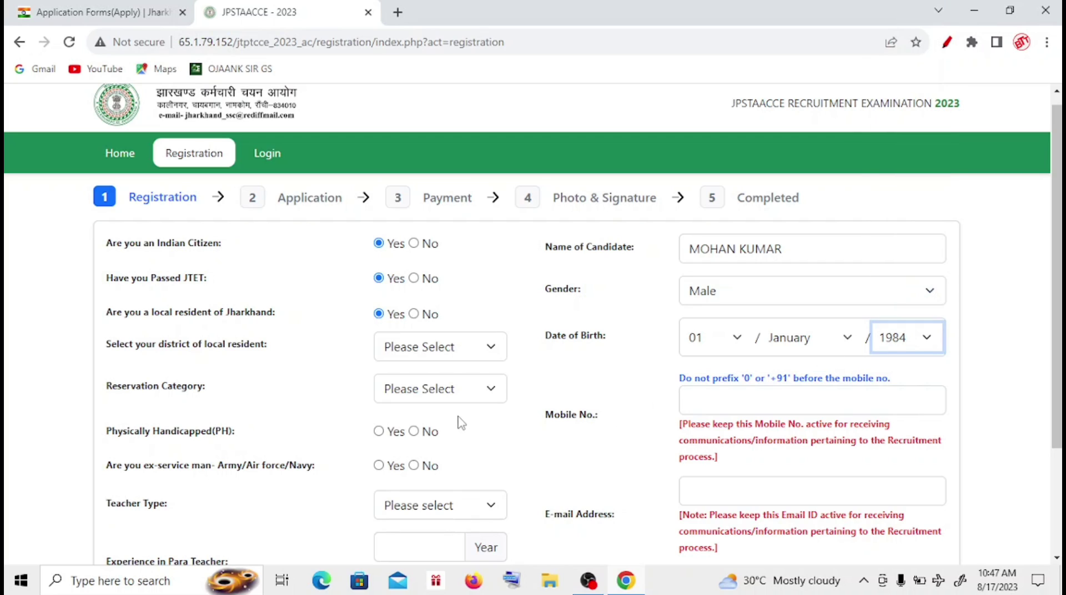
- Set the reservation category to EBC-I and enter the mobile number
{"action": "left_click", "coordinate": [449, 396]}
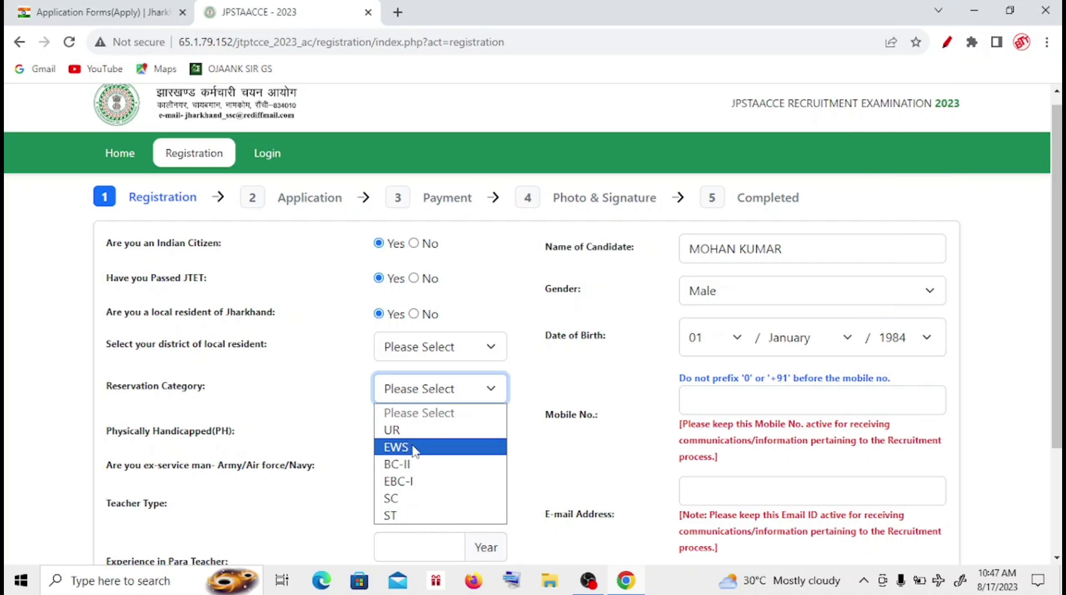
{"action": "left_click", "coordinate": [410, 482]}
{"action": "left_click", "coordinate": [754, 401]}
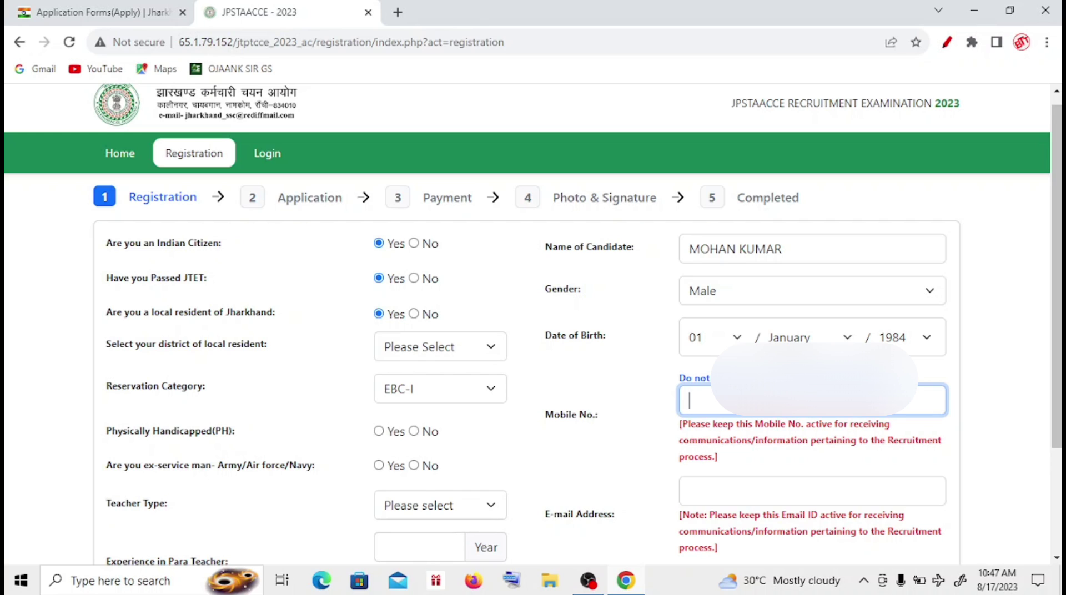
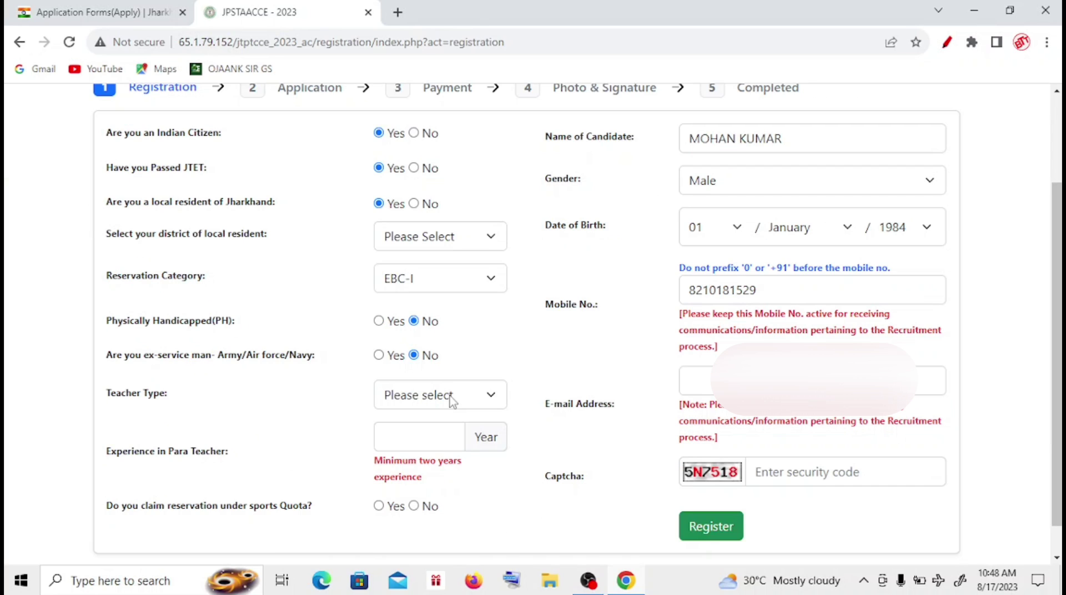
- Set the teacher type to Non Para Teacher
{"action": "left_click", "coordinate": [449, 396]}
{"action": "left_click", "coordinate": [448, 438]}
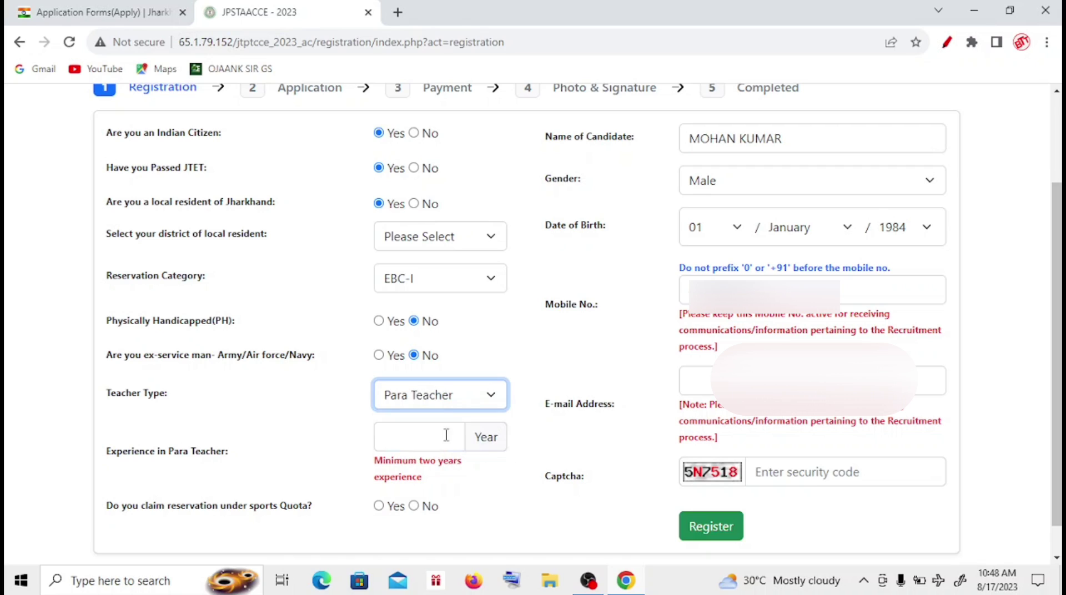
{"action": "left_click", "coordinate": [481, 399]}
{"action": "left_click", "coordinate": [480, 399]}
{"action": "left_click", "coordinate": [427, 437]}
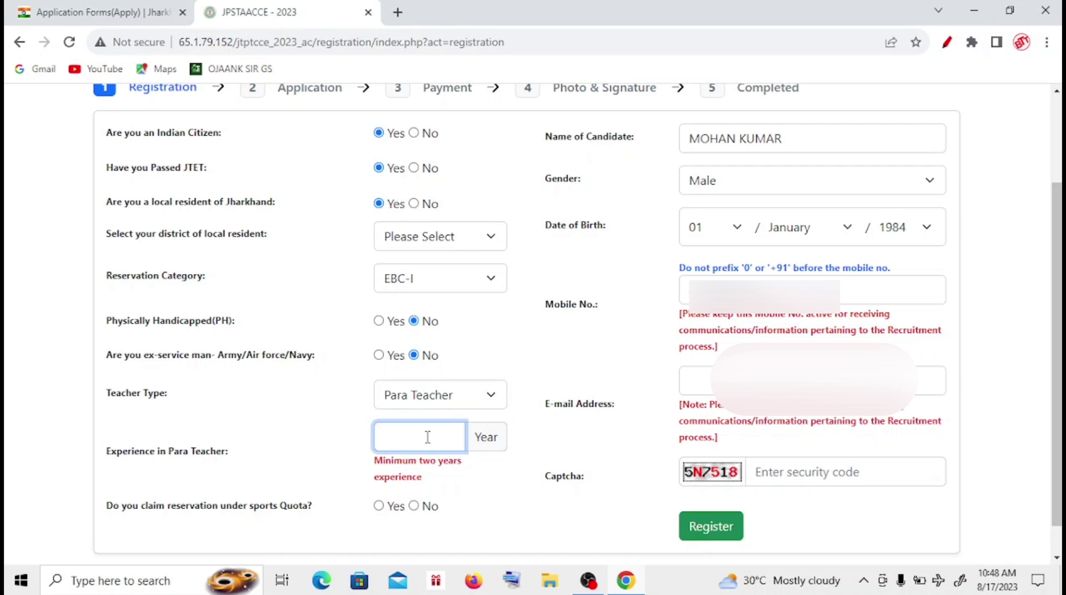
{"action": "left_click", "coordinate": [481, 446]}
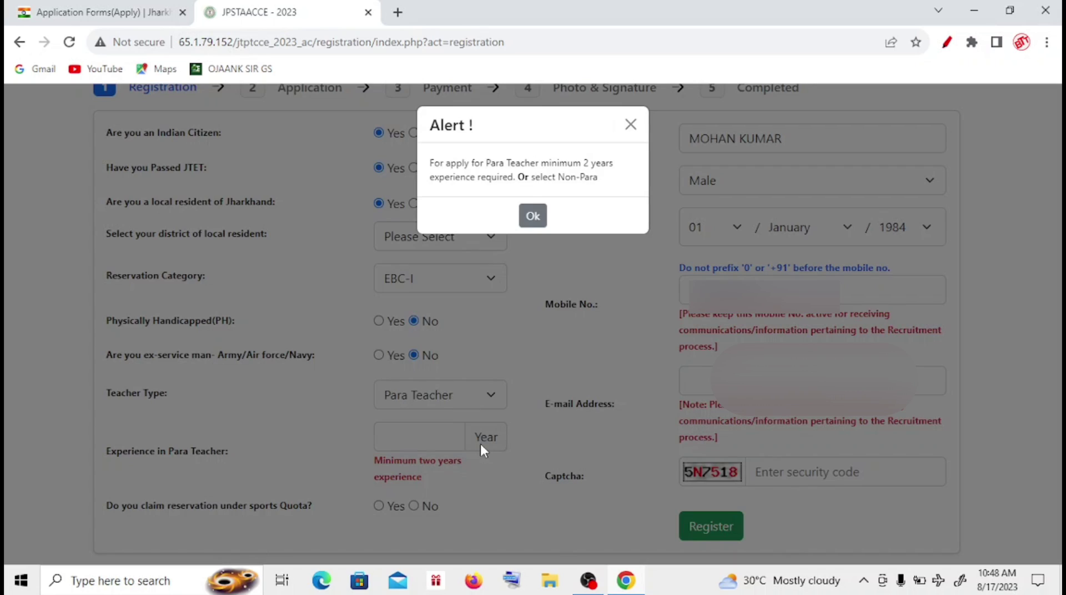
{"action": "left_click", "coordinate": [532, 219]}
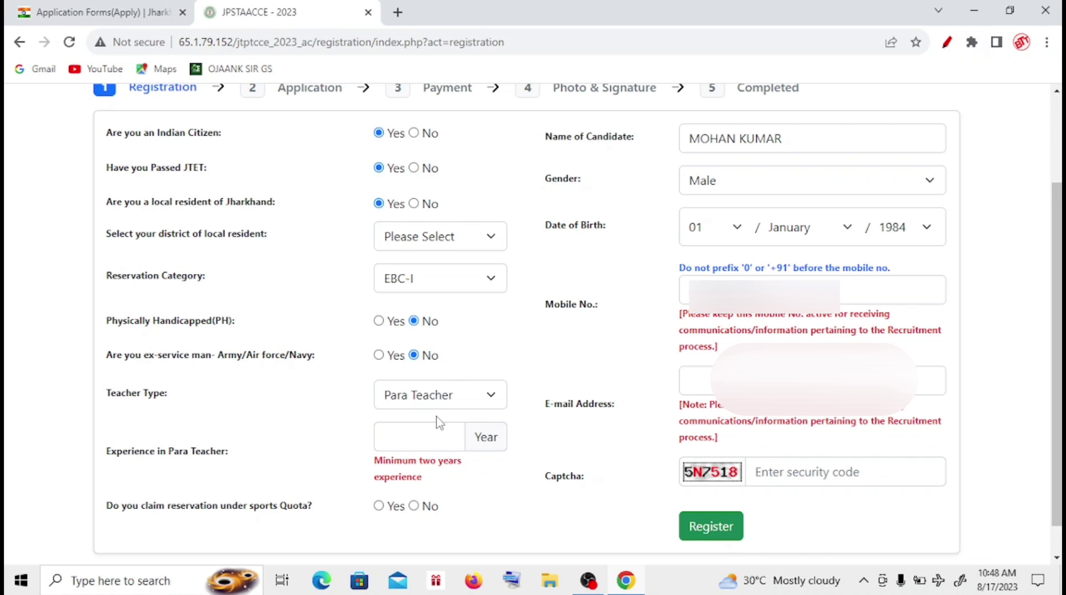
{"action": "left_click", "coordinate": [471, 404]}
{"action": "left_click", "coordinate": [439, 455]}
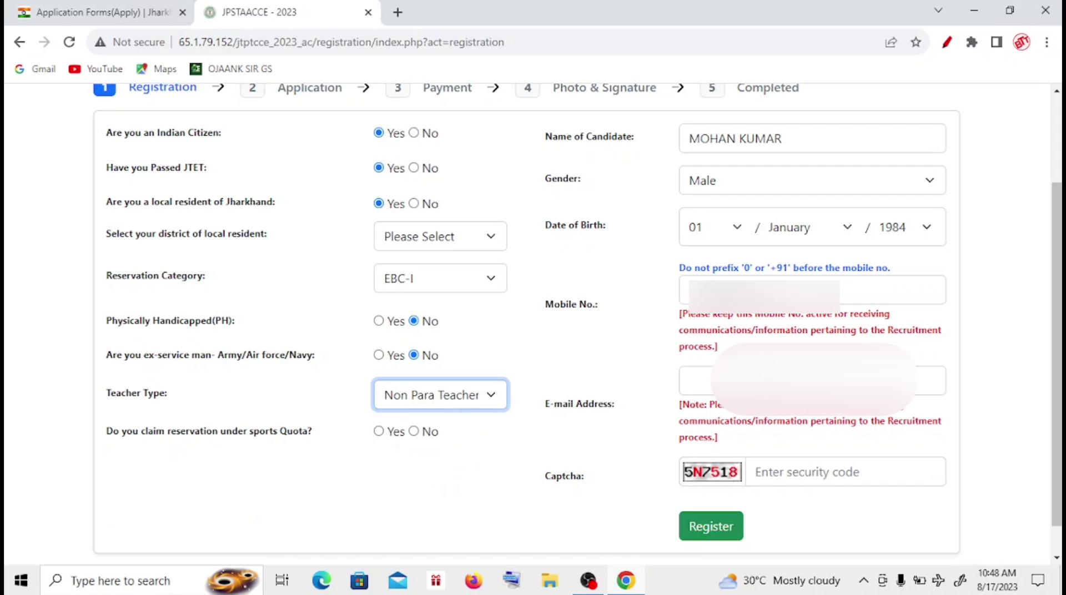
- Enter the e-mail address, answer No to sports quota, and type the security code
{"action": "left_click", "coordinate": [694, 381]}
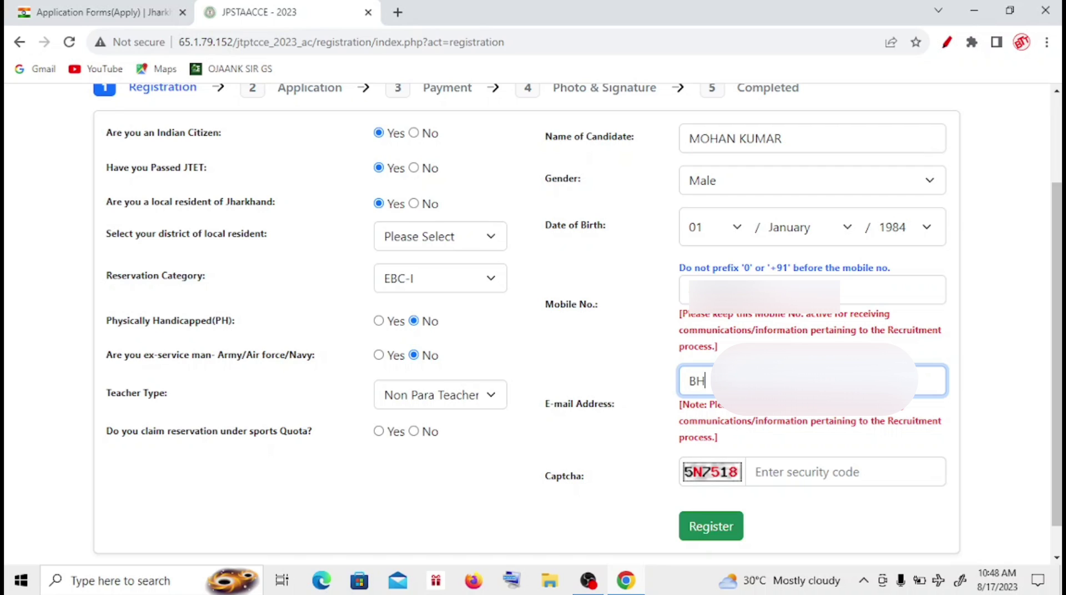
{"action": "key", "text": "BackSpace"}
{"action": "key", "text": "BackSpace"}
{"action": "type", "text": "tem"}
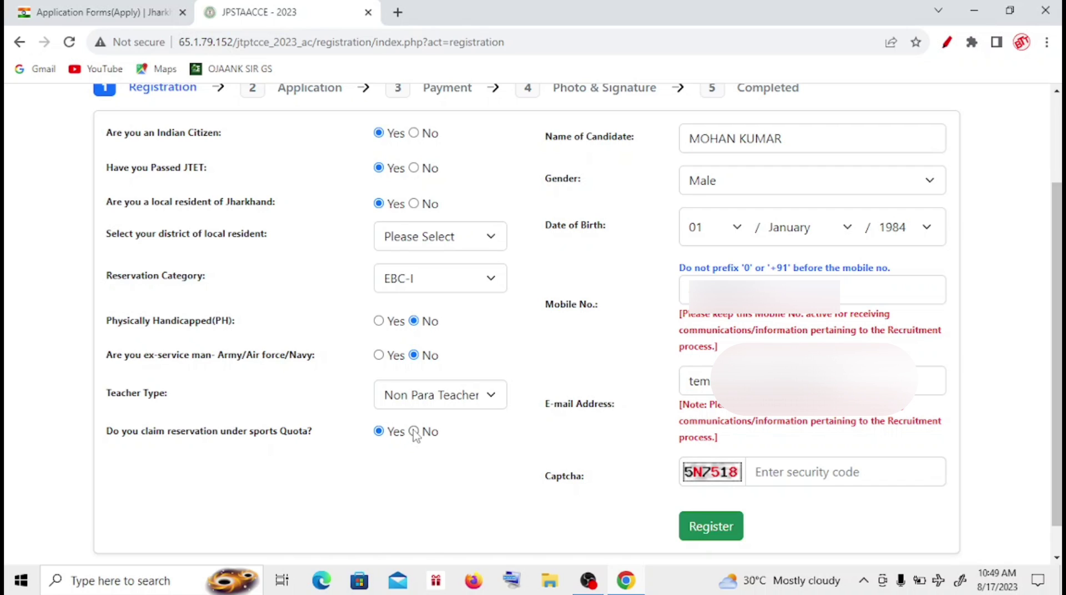
{"action": "left_click", "coordinate": [413, 431]}
{"action": "left_click", "coordinate": [804, 472]}
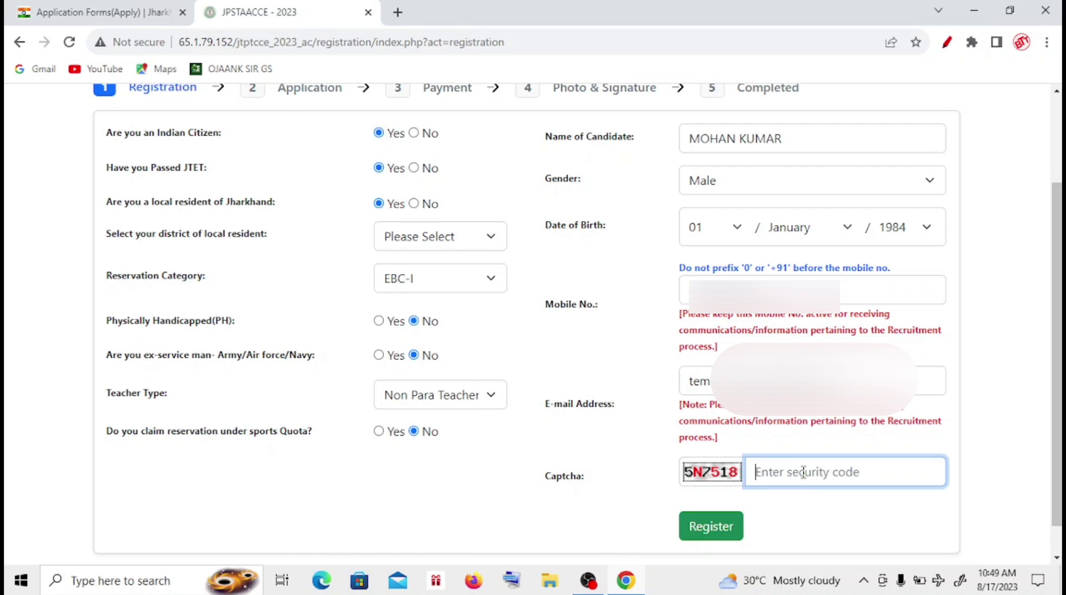
{"action": "type", "text": "5N7518"}
- Pick Dhanbad as the home district, then submit and confirm the registration
{"action": "left_click", "coordinate": [713, 530]}
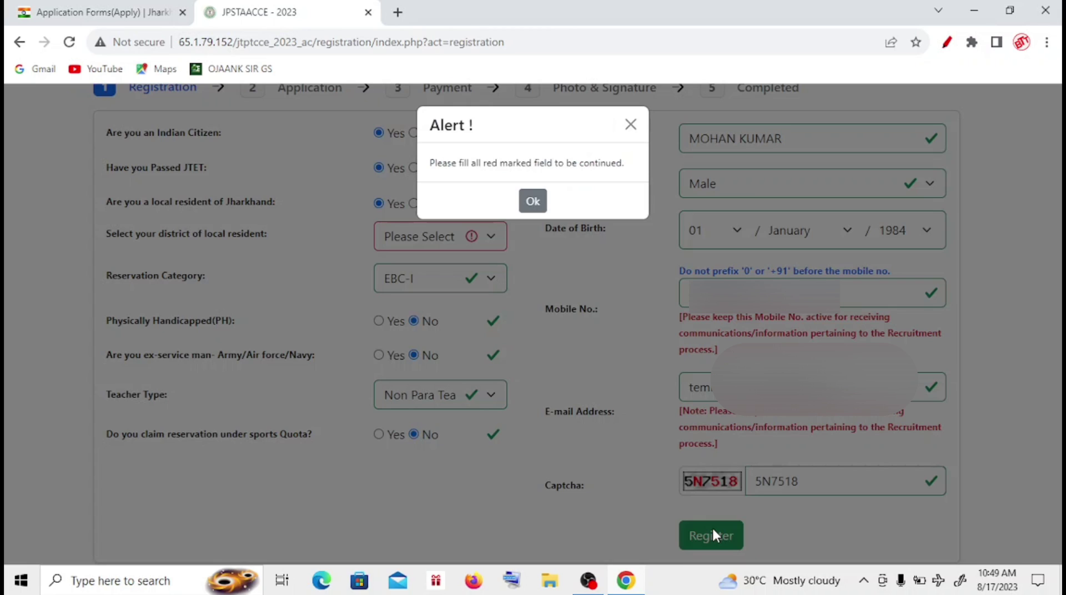
{"action": "left_click", "coordinate": [533, 201]}
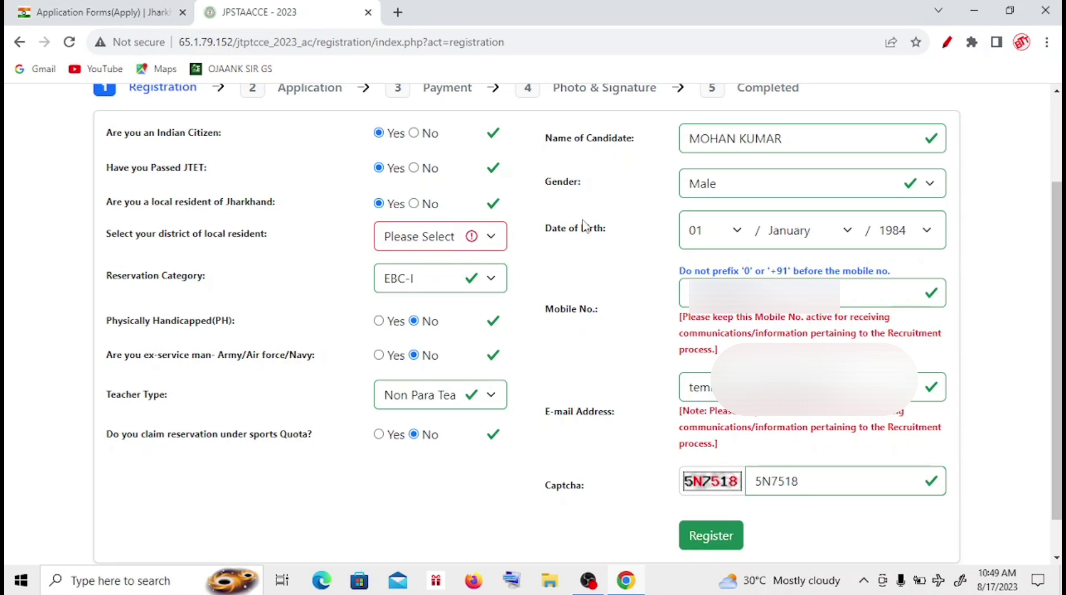
{"action": "left_click", "coordinate": [489, 236]}
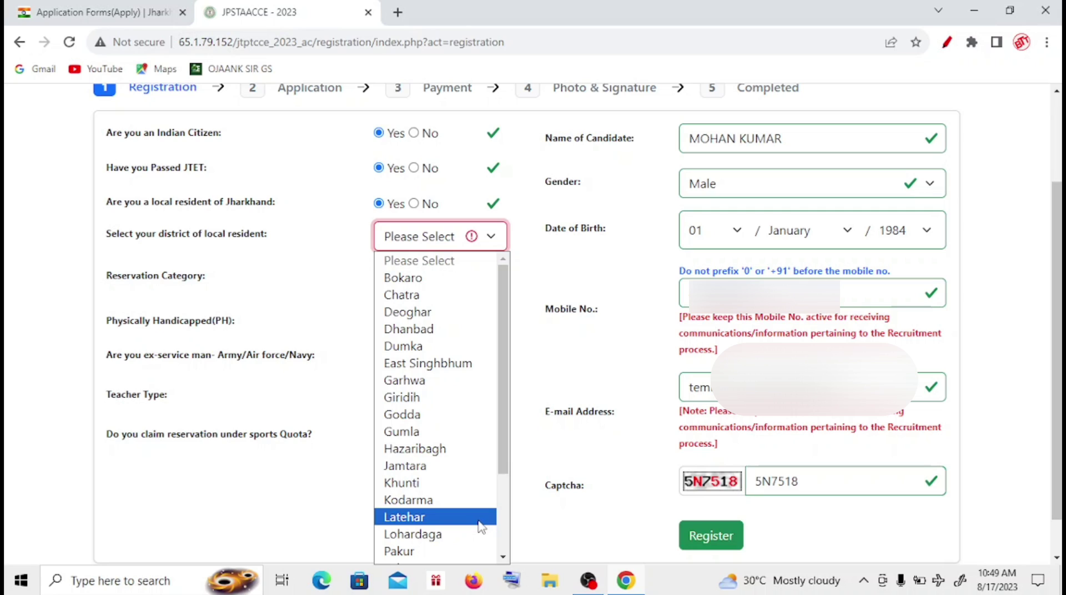
{"action": "left_click", "coordinate": [428, 336]}
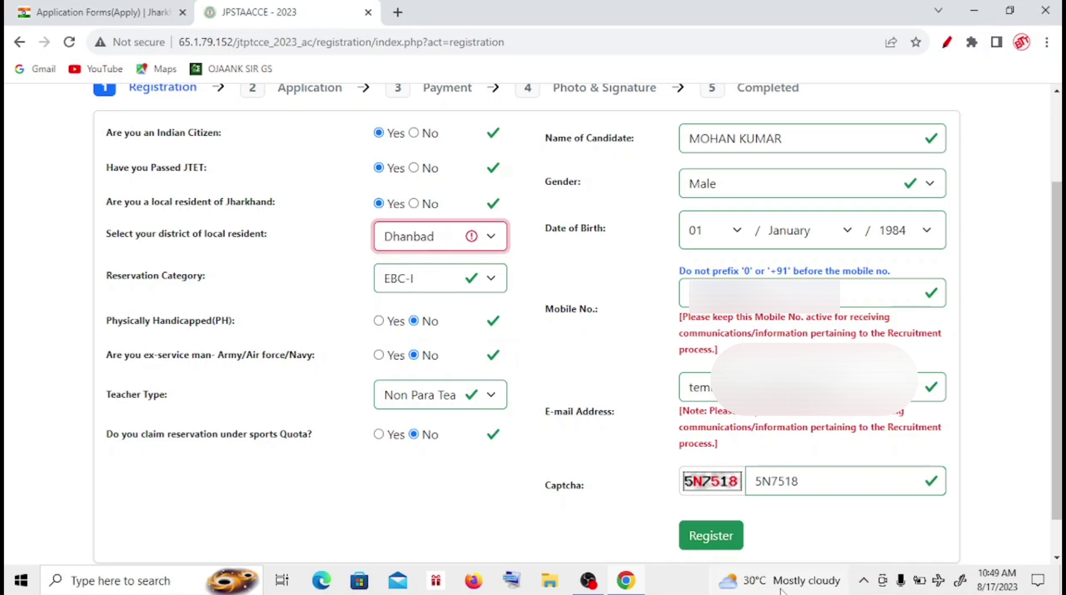
{"action": "left_click", "coordinate": [713, 535]}
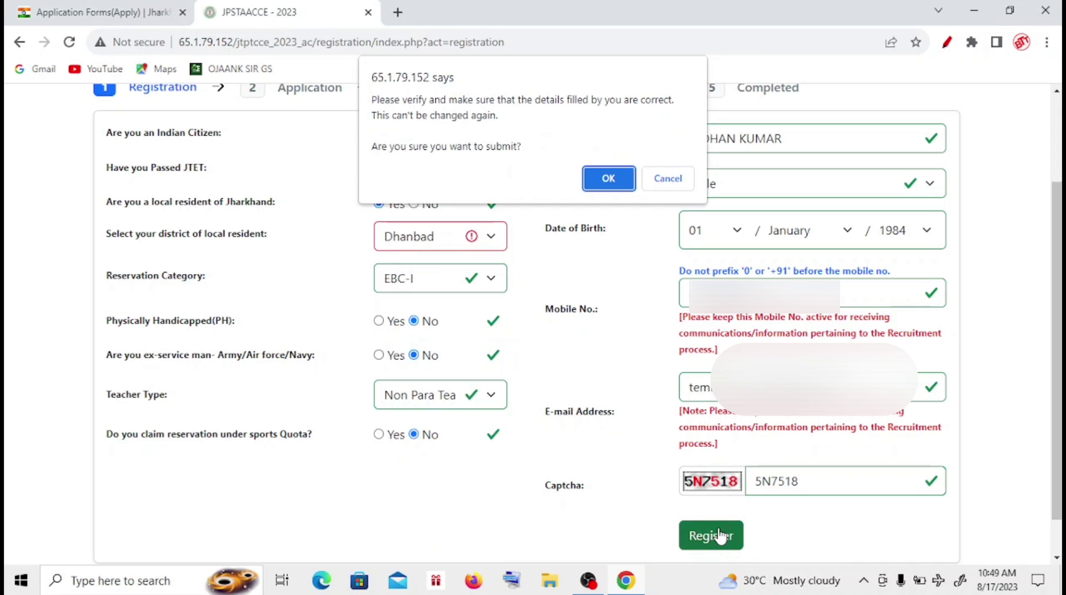
{"action": "left_click", "coordinate": [609, 179]}
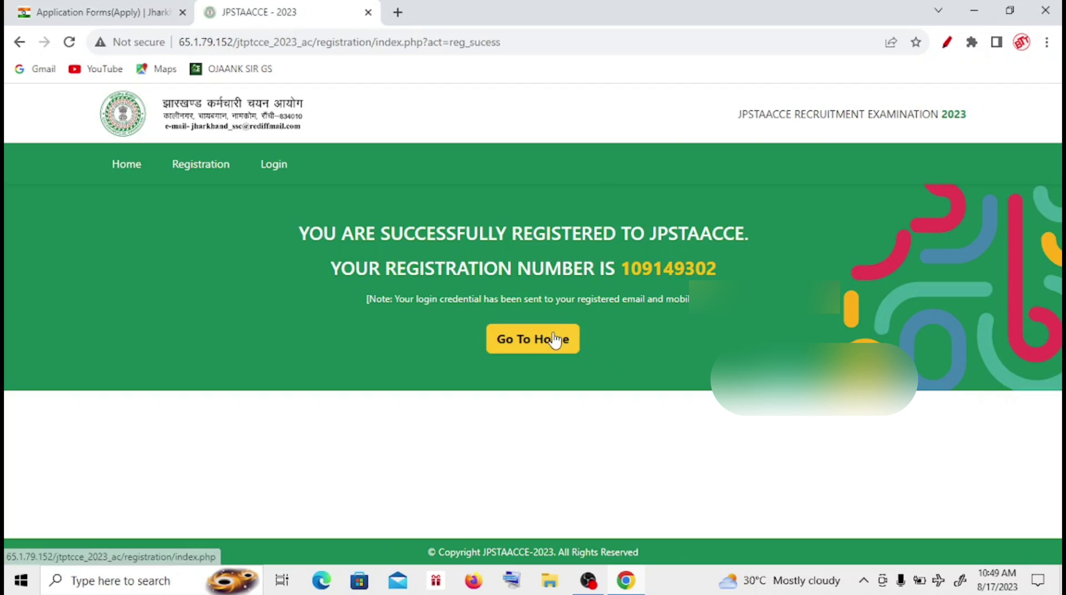
- Copy the newly issued registration number
{"action": "left_click_drag", "start_coordinate": [620, 269], "coordinate": [717, 272]}
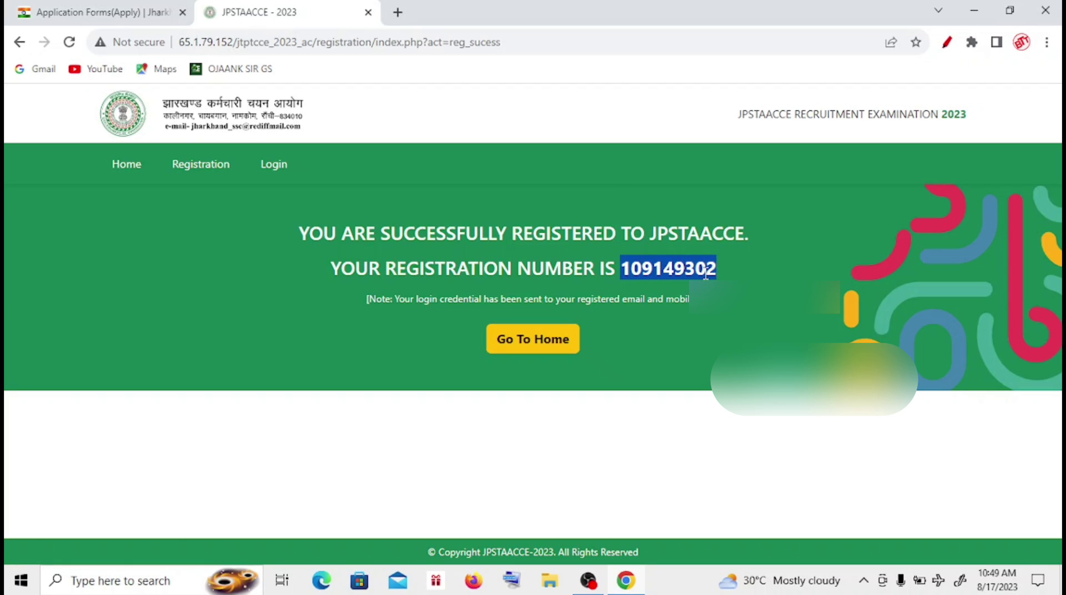
{"action": "left_click", "coordinate": [702, 272]}
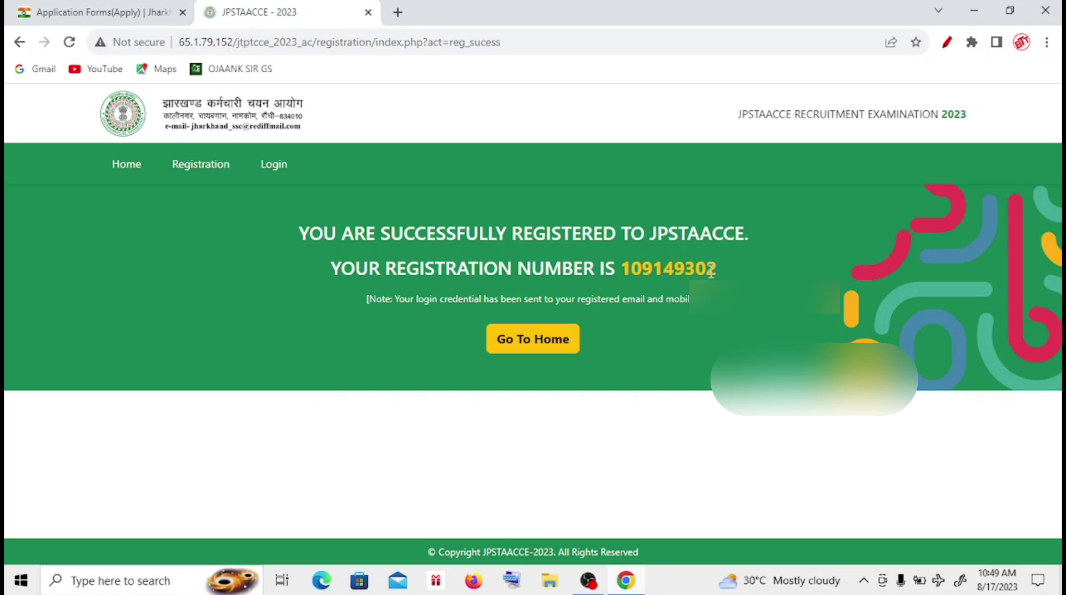
{"action": "left_click_drag", "start_coordinate": [717, 268], "coordinate": [622, 267]}
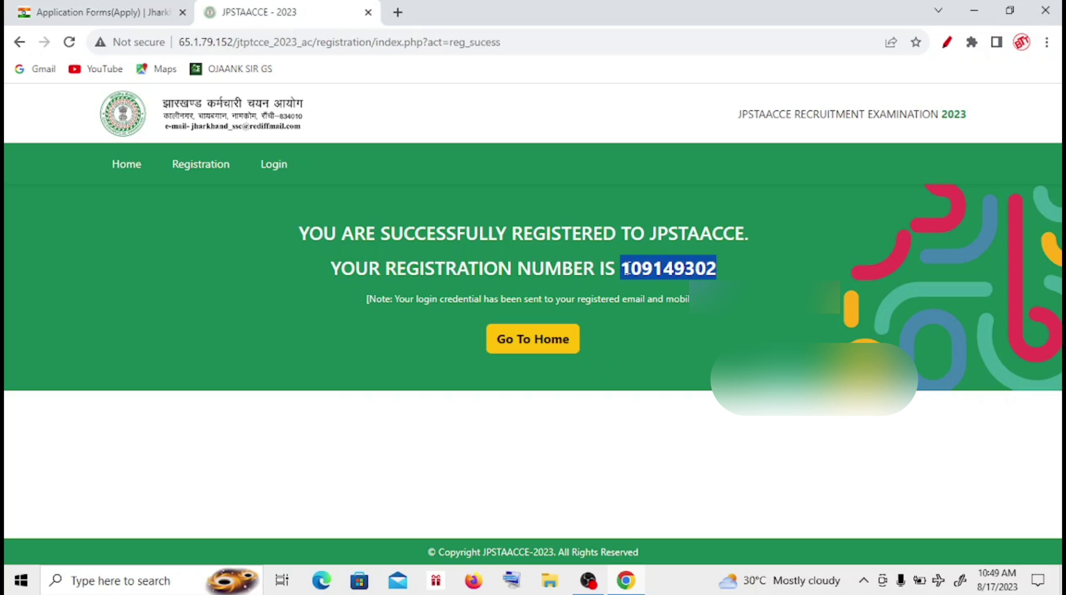
{"action": "right_click", "coordinate": [640, 268]}
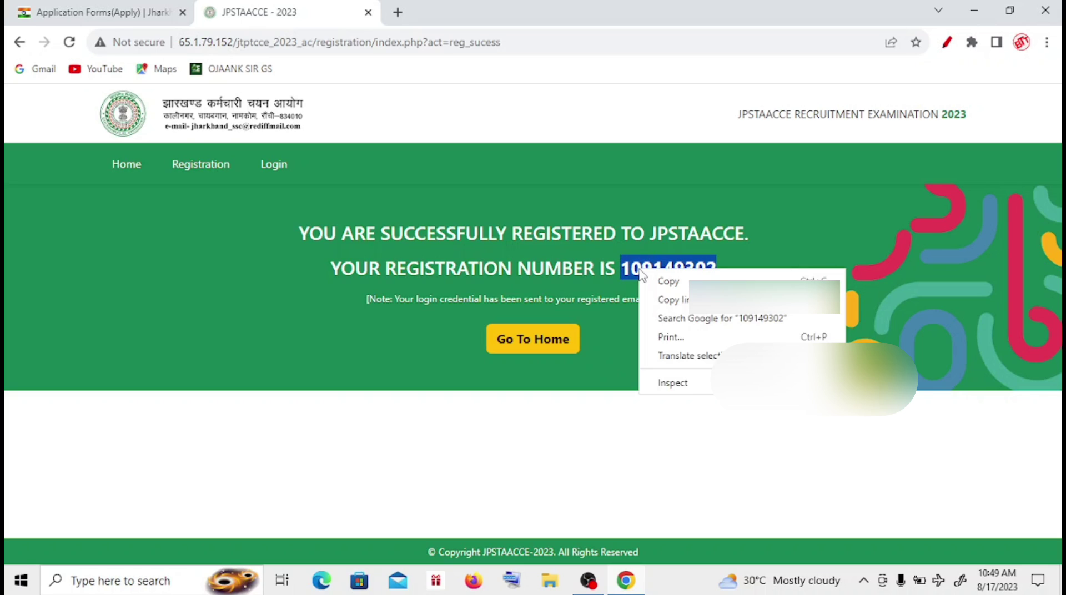
{"action": "left_click", "coordinate": [667, 282]}
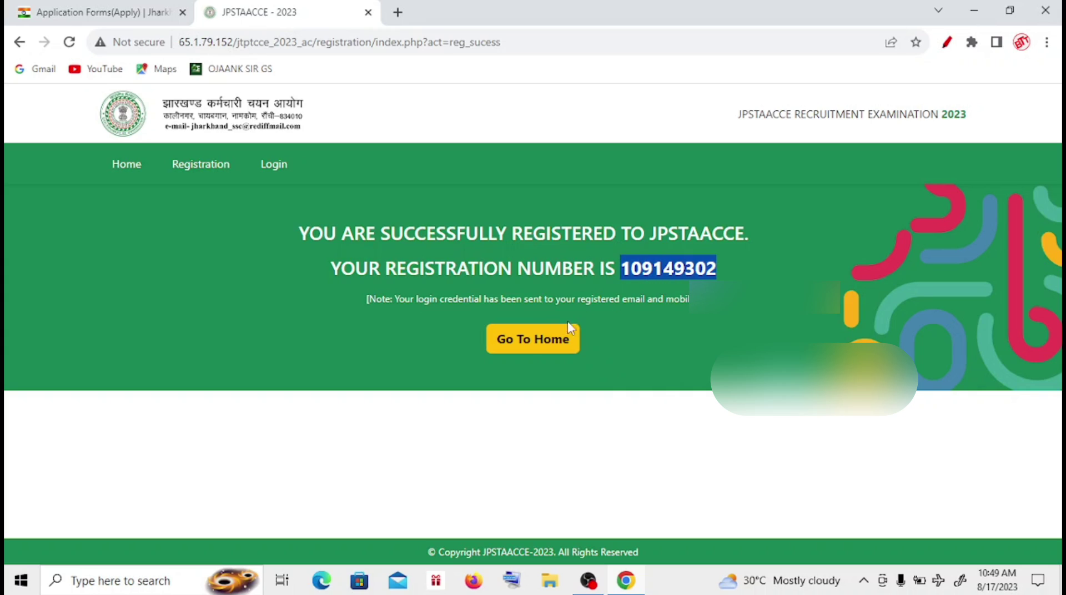
- Log in on the home page with the pasted registration number and the password
{"action": "left_click", "coordinate": [547, 348]}
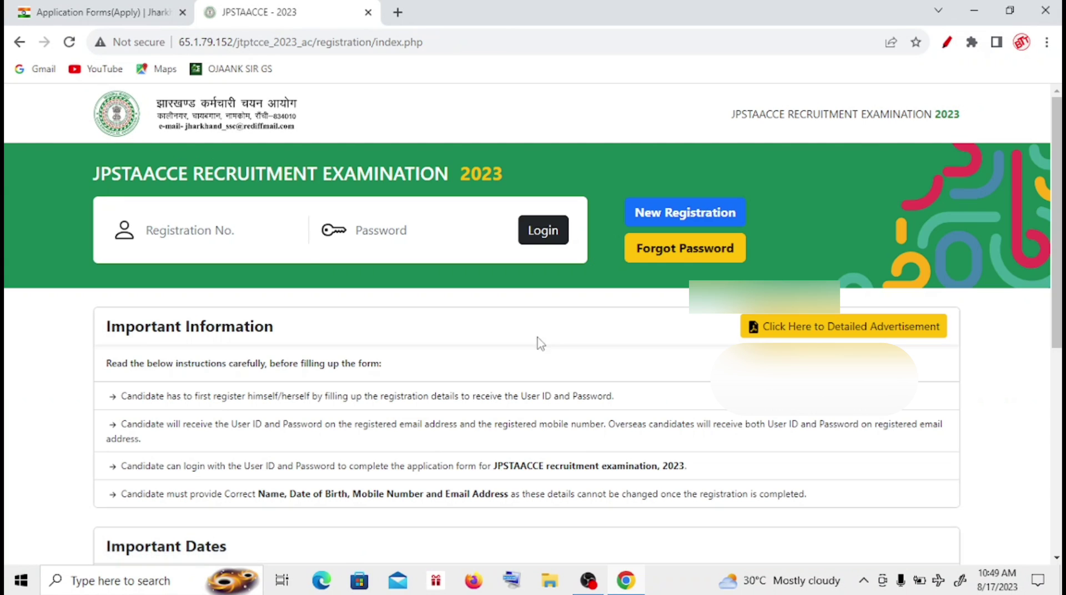
{"action": "right_click", "coordinate": [245, 231]}
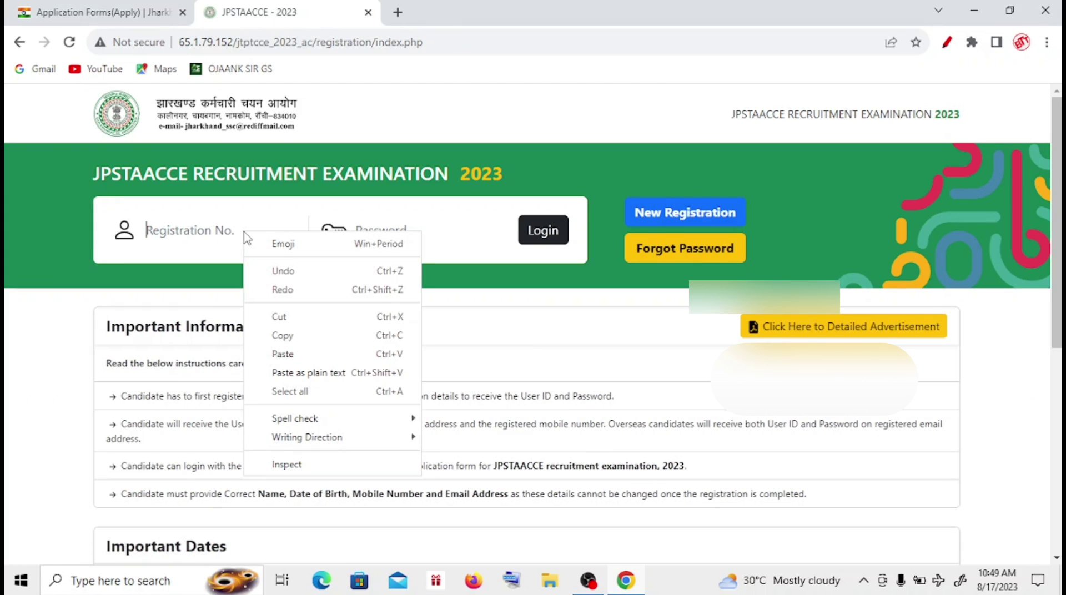
{"action": "left_click", "coordinate": [295, 354]}
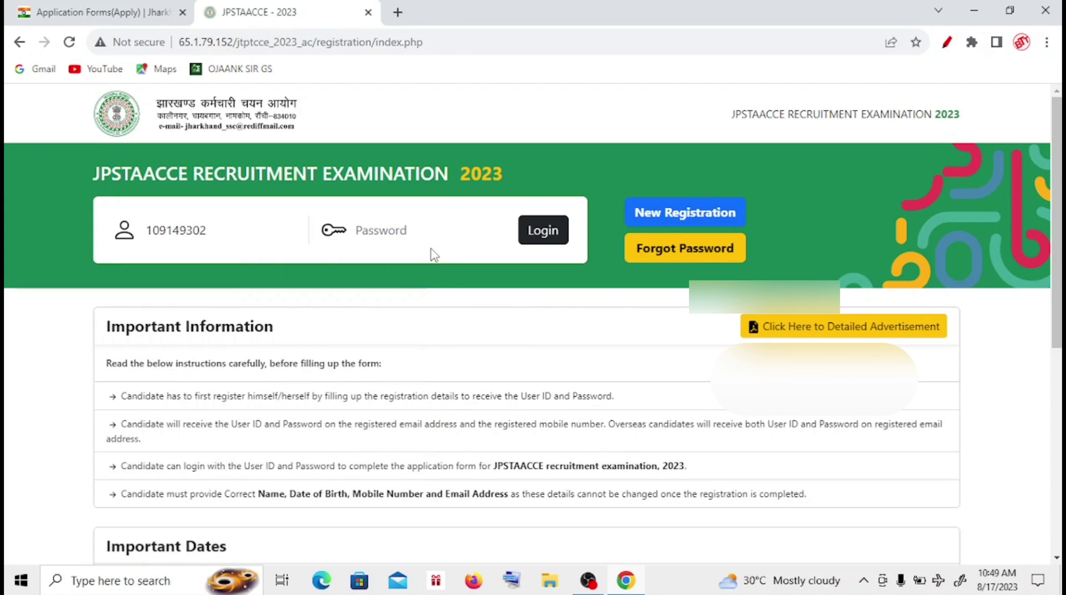
{"action": "left_click", "coordinate": [417, 234]}
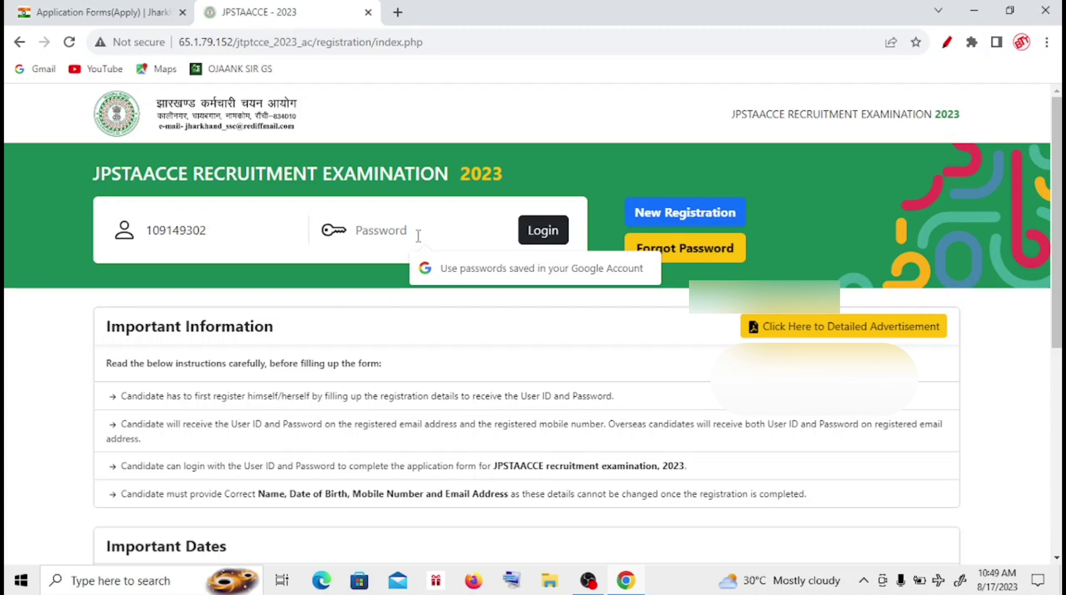
{"action": "type", "text": "••"}
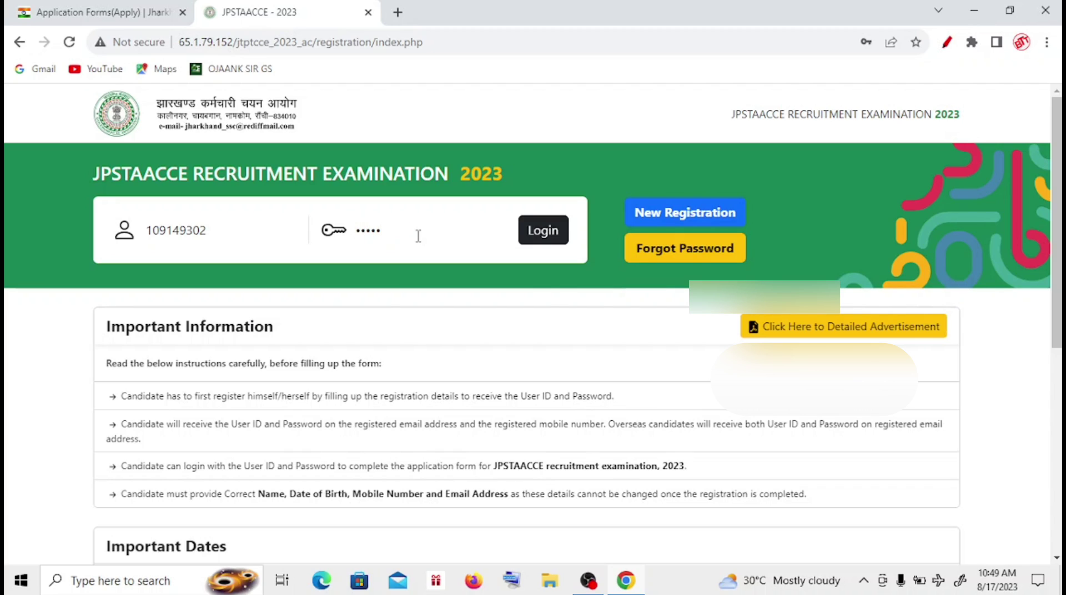
{"action": "left_click", "coordinate": [538, 233]}
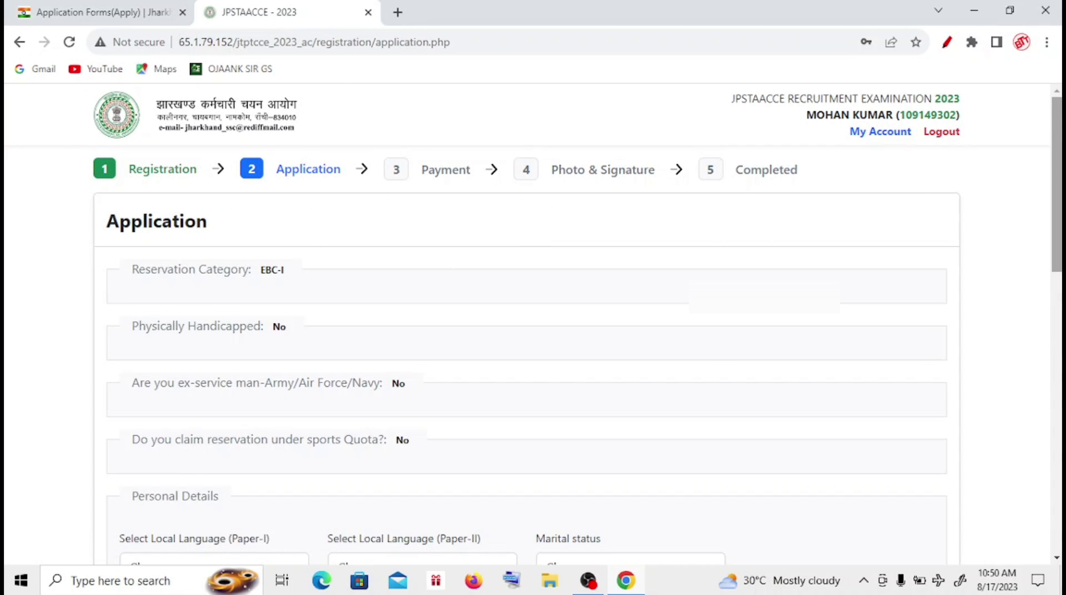
- Choose Hindi for Paper-I, Khortha for Paper-II, and Married as marital status
{"action": "scroll", "coordinate": [1058, 170], "scroll_direction": "down", "scroll_amount": 1}
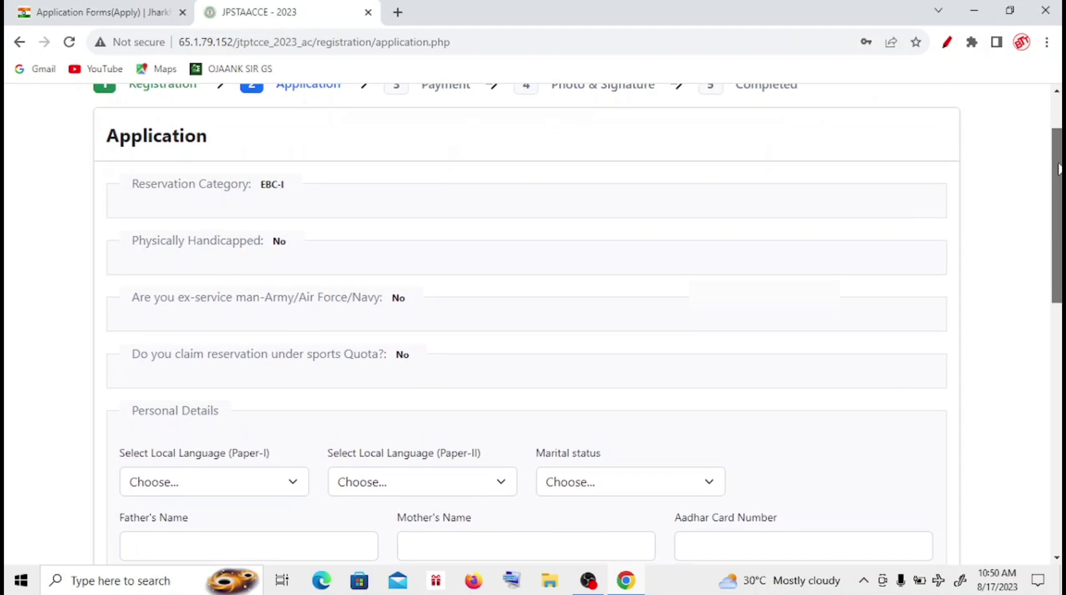
{"action": "left_click_drag", "start_coordinate": [1059, 169], "coordinate": [974, 270]}
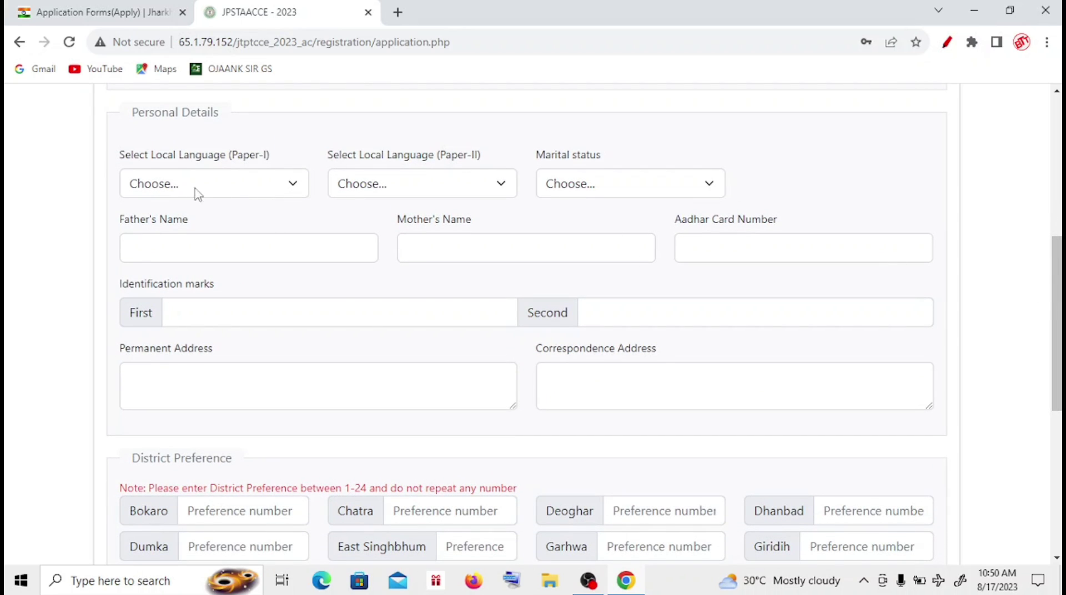
{"action": "left_click", "coordinate": [224, 188]}
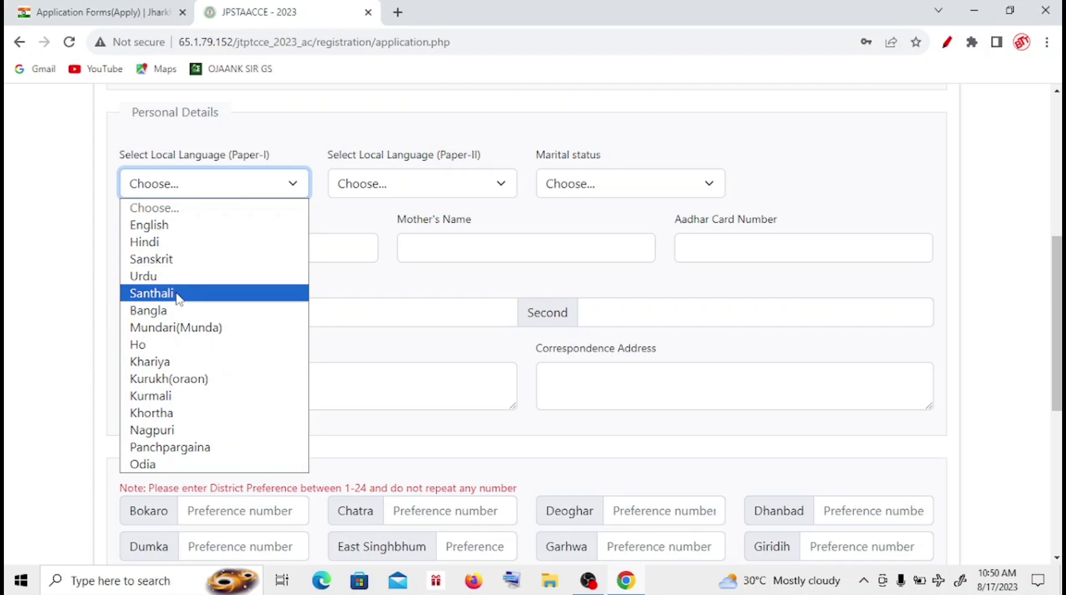
{"action": "left_click", "coordinate": [289, 139]}
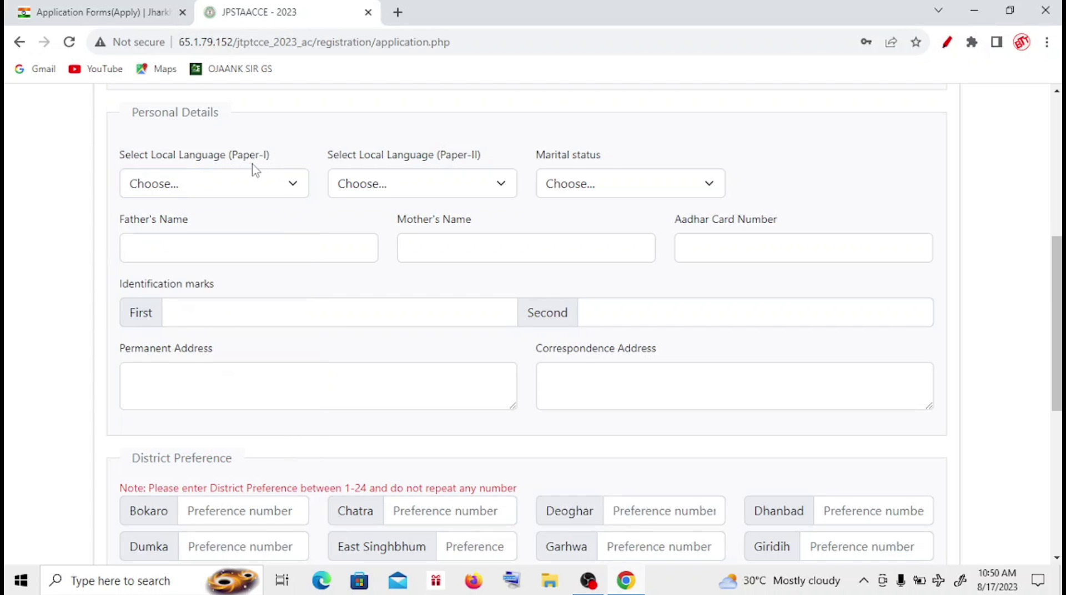
{"action": "left_click", "coordinate": [269, 188]}
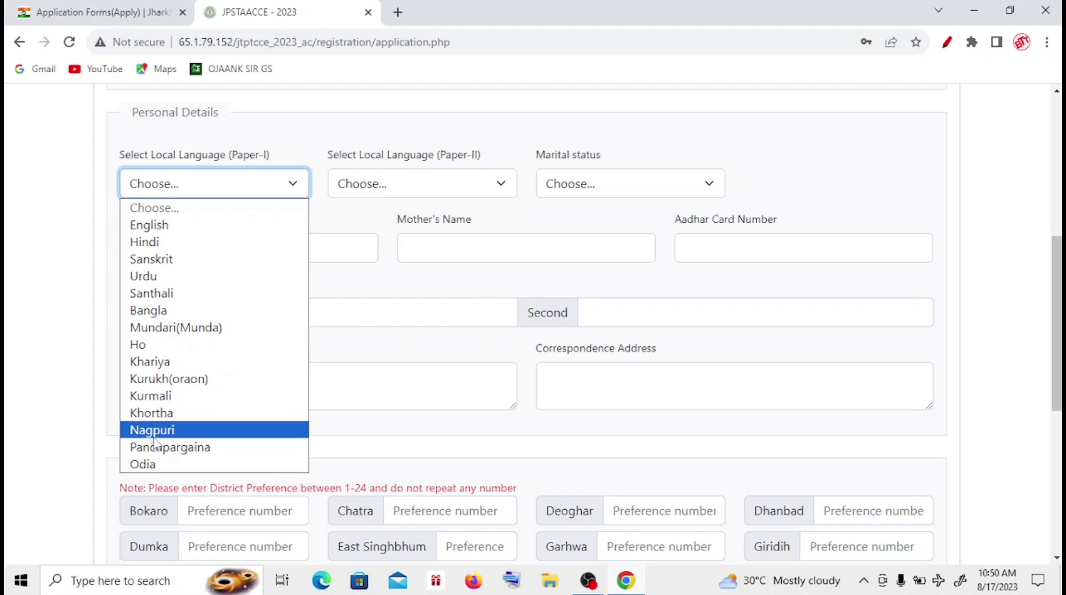
{"action": "left_click", "coordinate": [167, 248]}
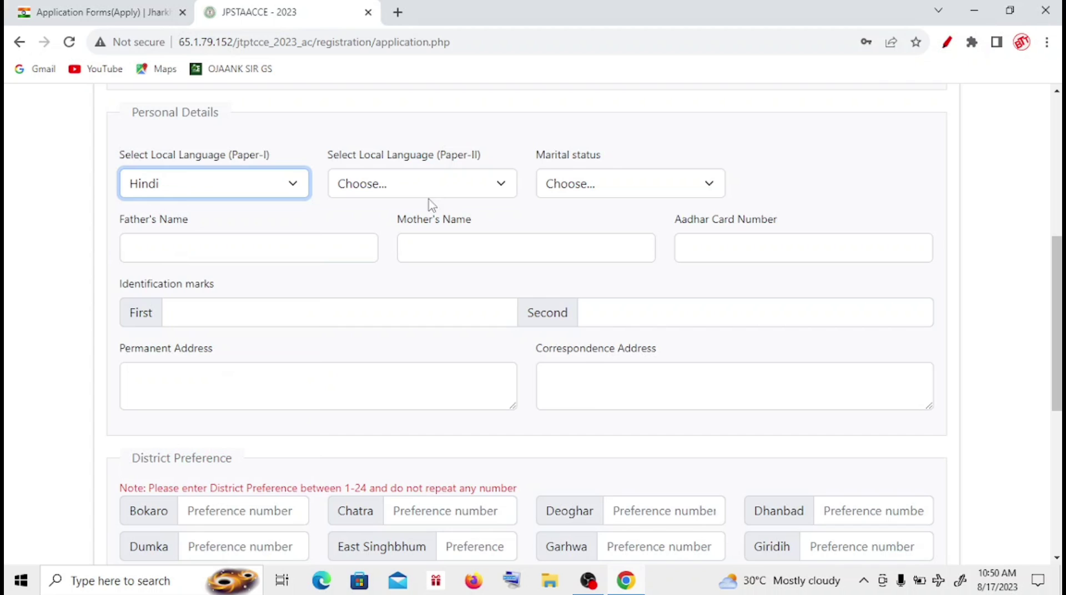
{"action": "left_click", "coordinate": [459, 195]}
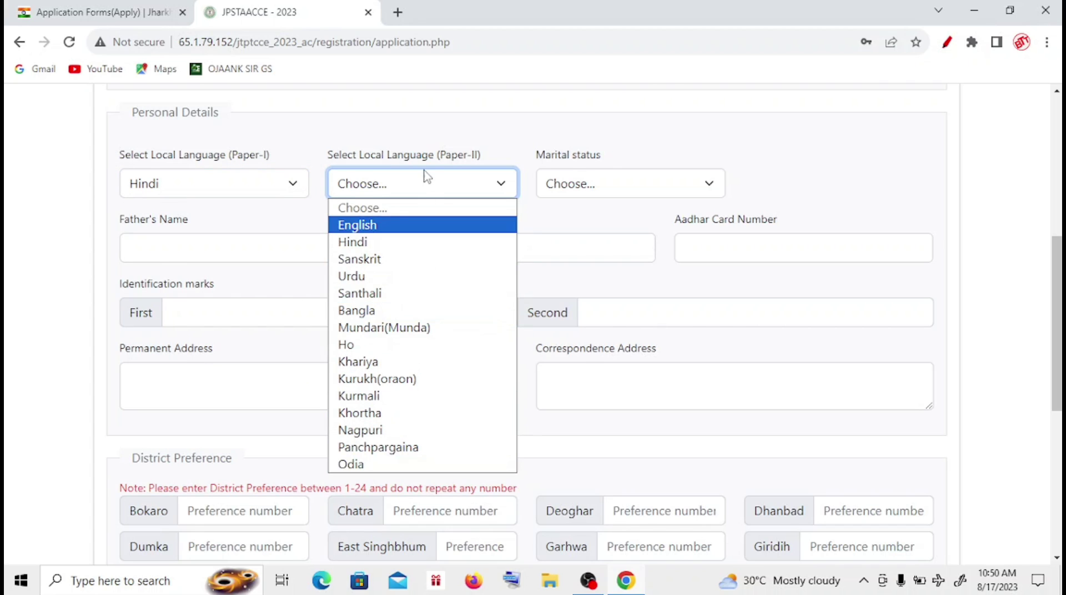
{"action": "left_click", "coordinate": [374, 424]}
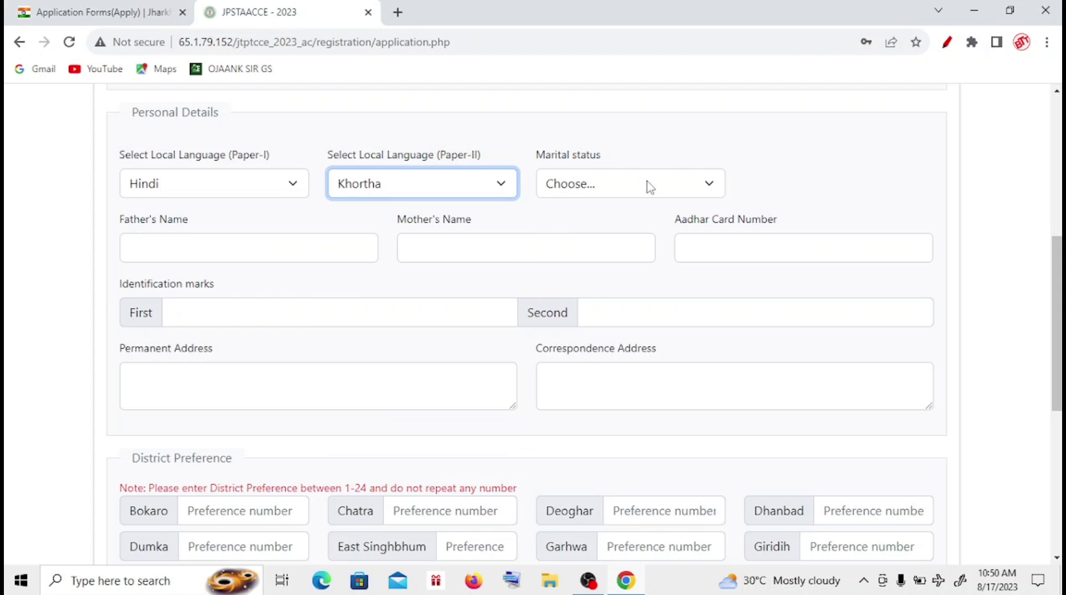
{"action": "left_click", "coordinate": [648, 186]}
{"action": "left_click", "coordinate": [586, 230]}
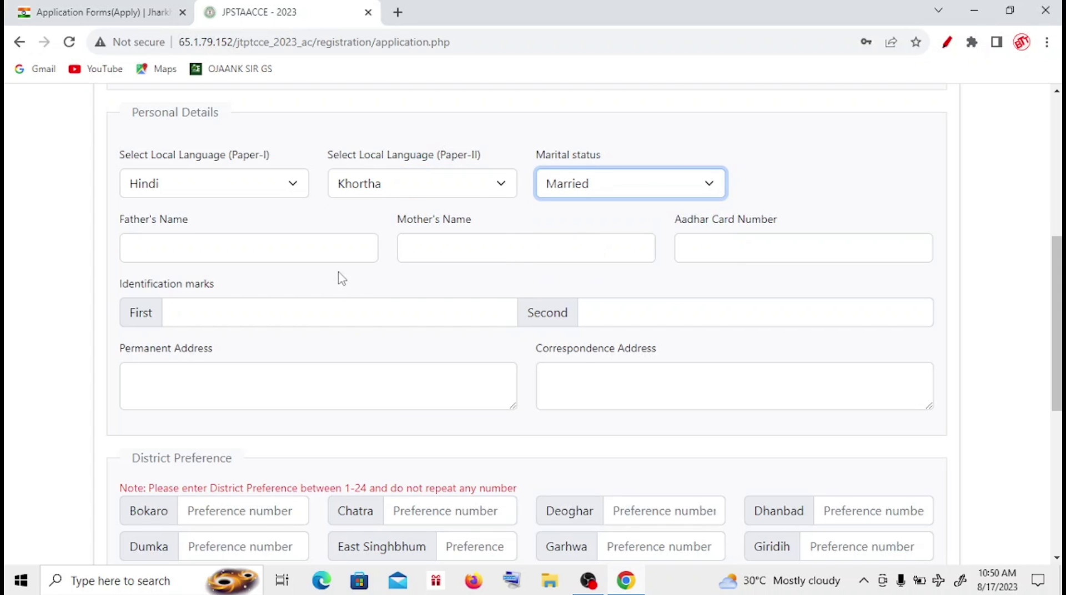
- Enter the father's and mother's names, identification mark 'A MOLE ON NOSE', and the permanent address
{"action": "left_click", "coordinate": [328, 251]}
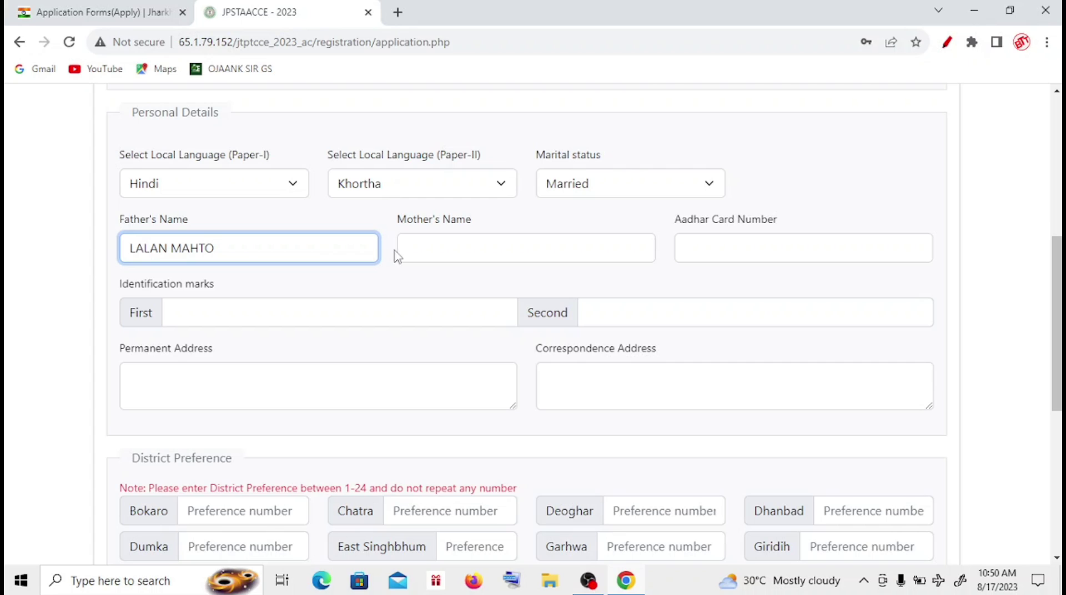
{"action": "left_click", "coordinate": [426, 253]}
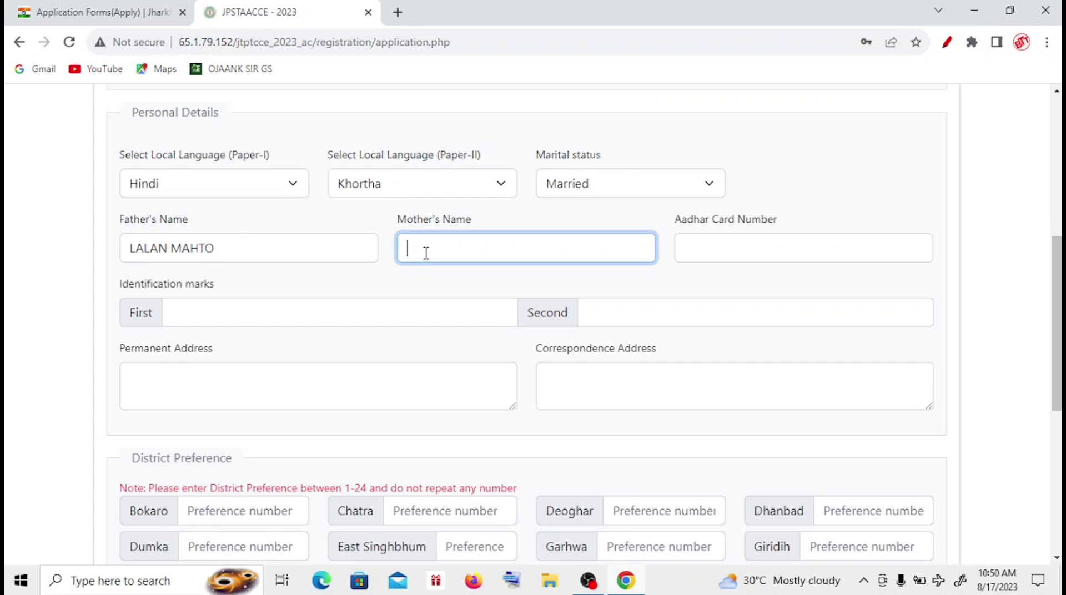
{"action": "left_click", "coordinate": [311, 317]}
{"action": "type", "text": "A M"}
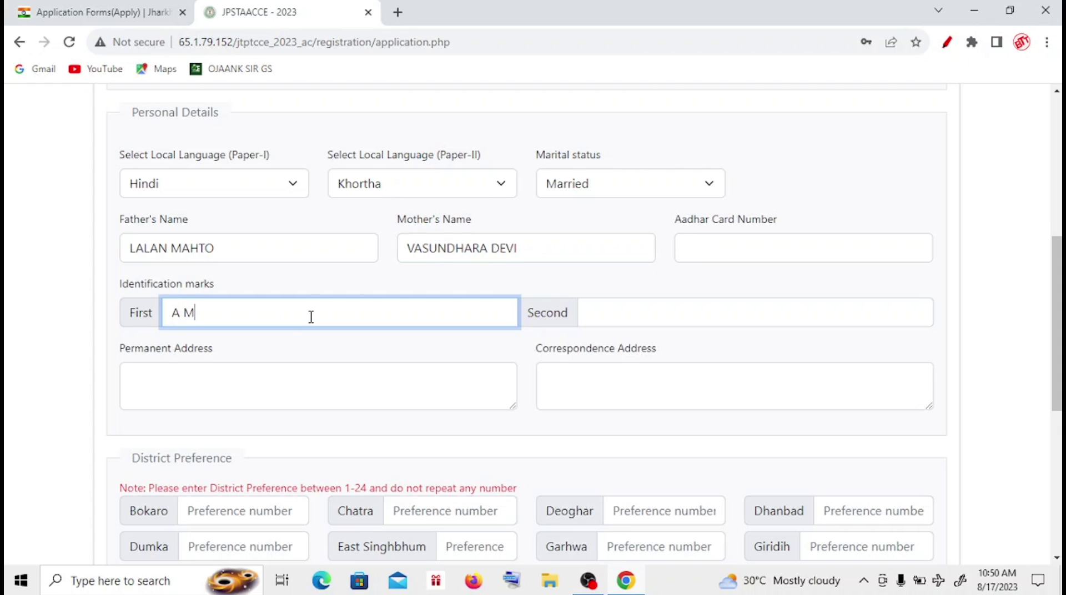
{"action": "type", "text": "OLE ON NOSE"}
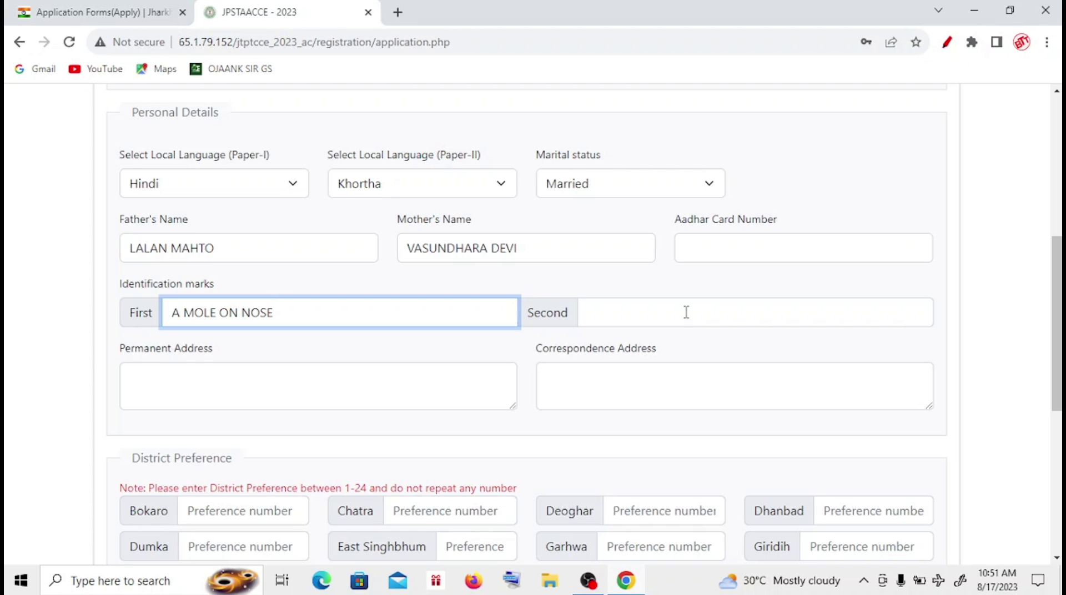
{"action": "left_click", "coordinate": [374, 385]}
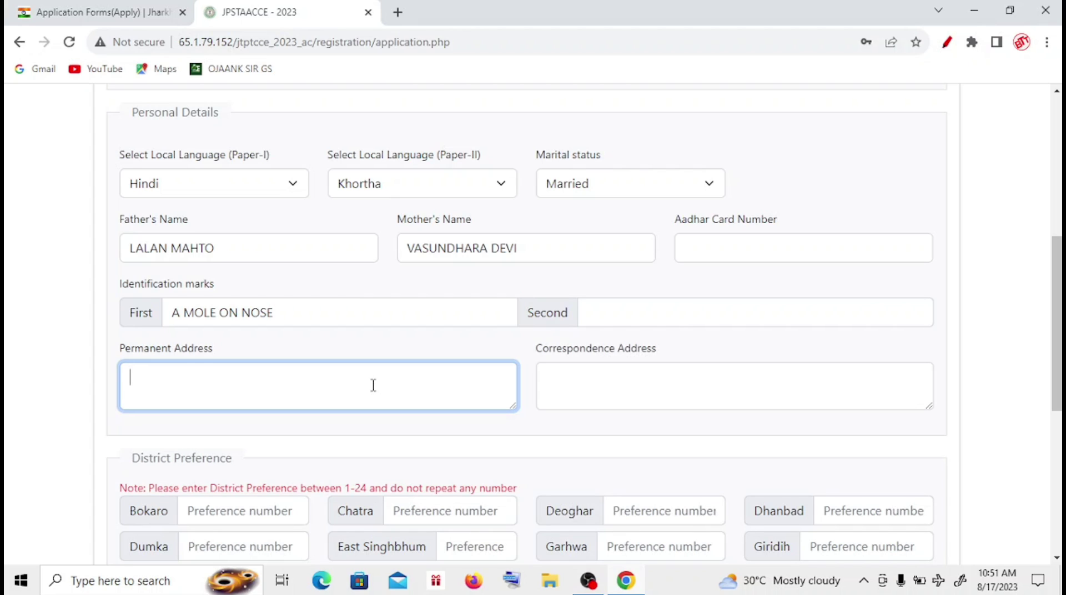
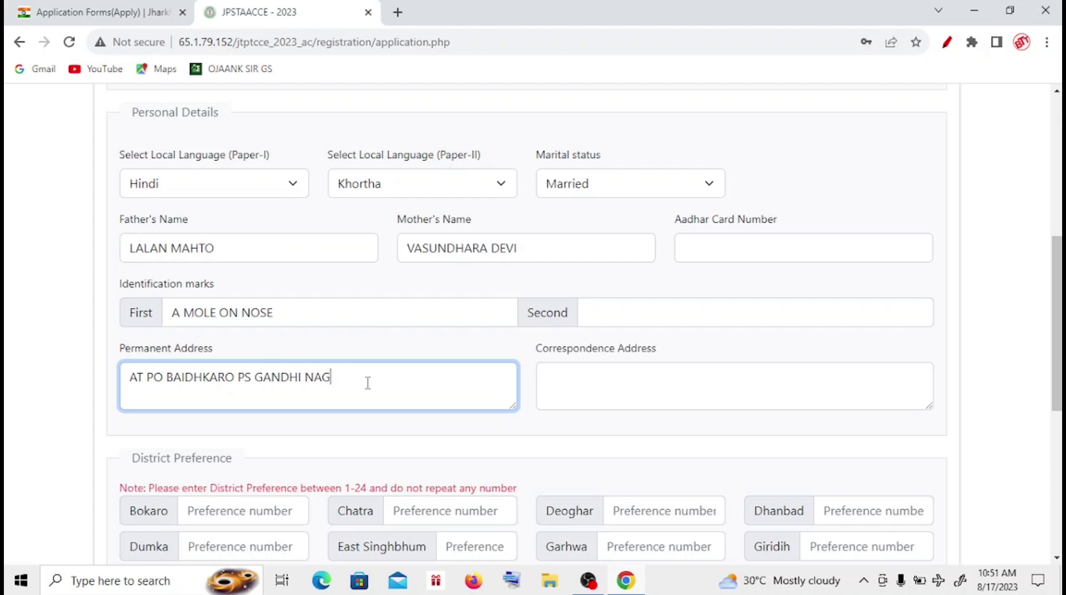
- Copy the permanent address into the Correspondence Address box
{"action": "left_click_drag", "start_coordinate": [431, 381], "coordinate": [127, 401]}
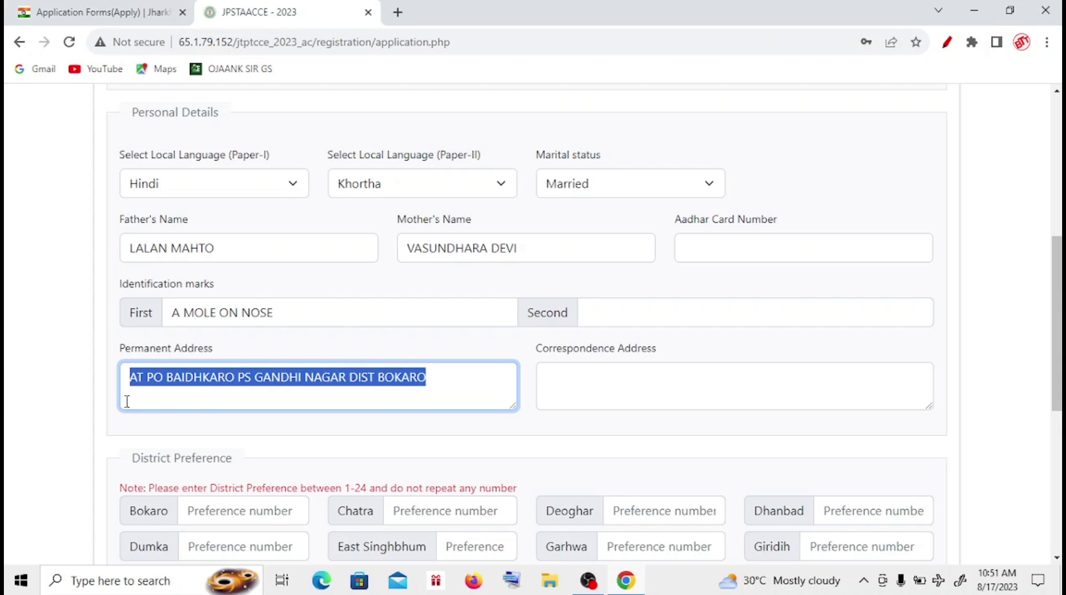
{"action": "right_click", "coordinate": [154, 391]}
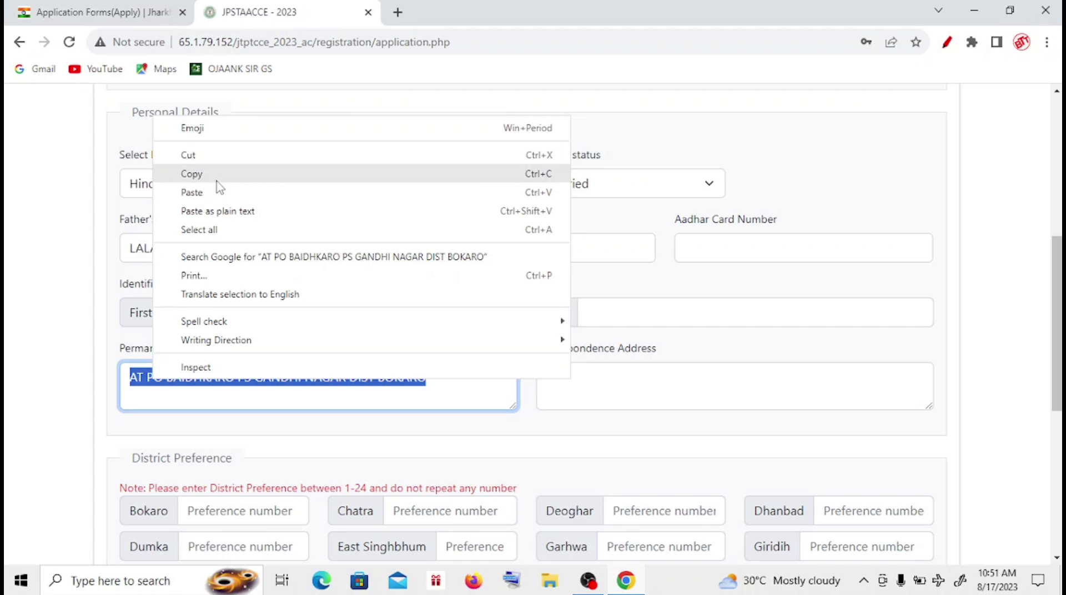
{"action": "left_click", "coordinate": [217, 187]}
{"action": "left_click", "coordinate": [659, 390]}
{"action": "right_click", "coordinate": [660, 391]}
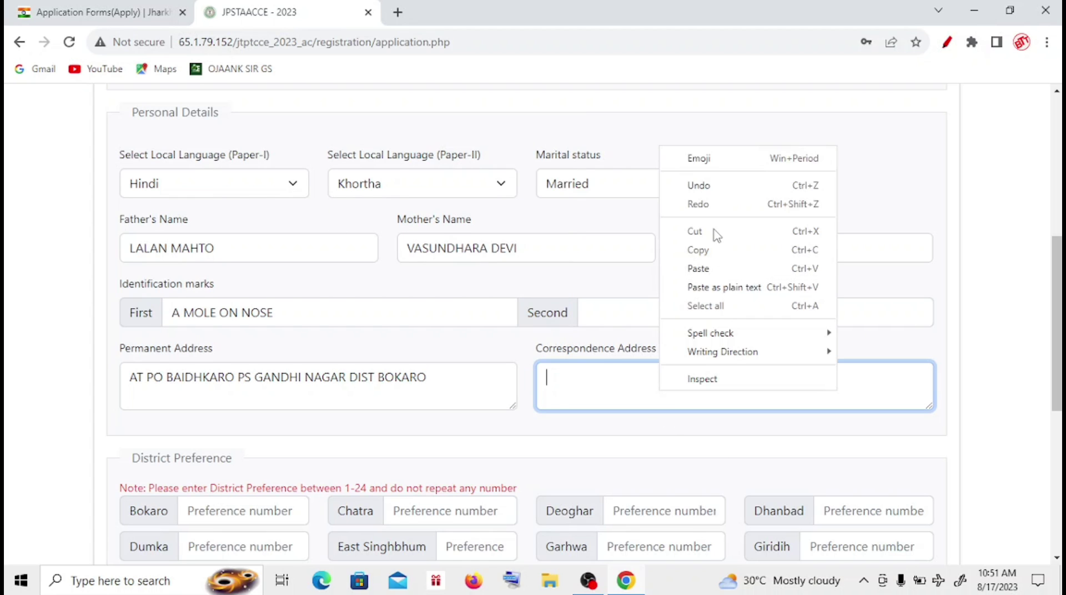
{"action": "left_click", "coordinate": [706, 288]}
- Add the pincode to both the permanent and correspondence addresses
{"action": "scroll", "coordinate": [707, 288], "scroll_direction": "down", "scroll_amount": 3}
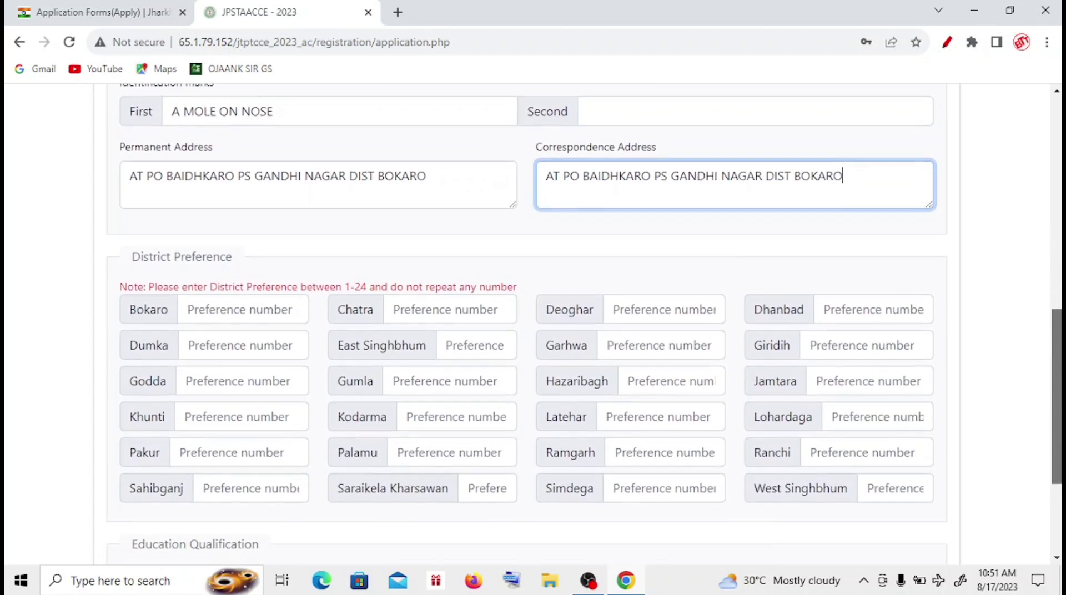
{"action": "scroll", "coordinate": [534, 325], "scroll_direction": "down", "scroll_amount": 3}
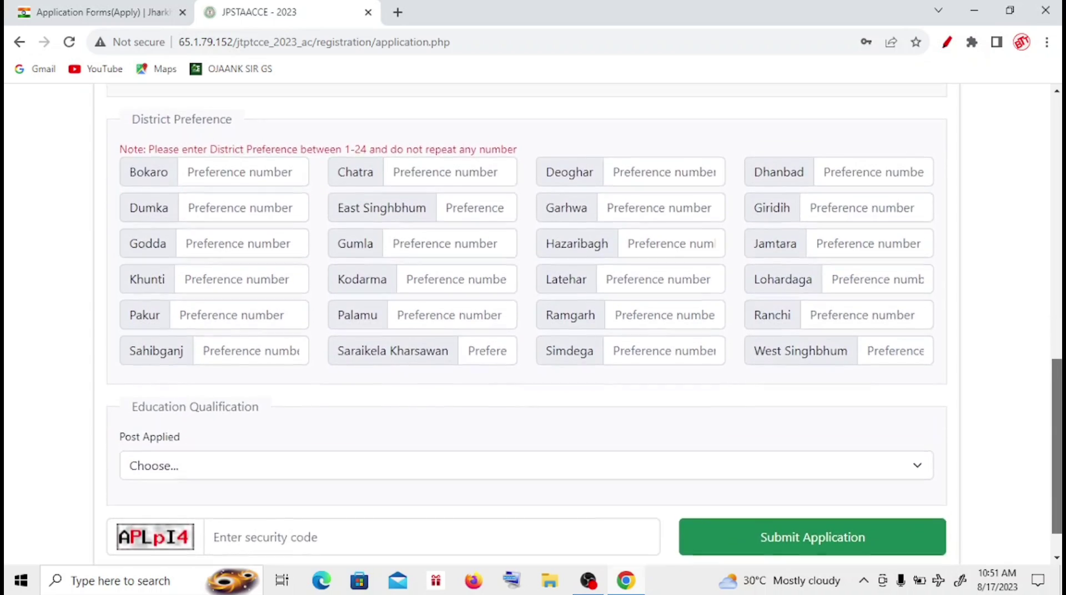
{"action": "scroll", "coordinate": [533, 322], "scroll_direction": "up", "scroll_amount": 4}
{"action": "scroll", "coordinate": [533, 322], "scroll_direction": "down", "scroll_amount": 1}
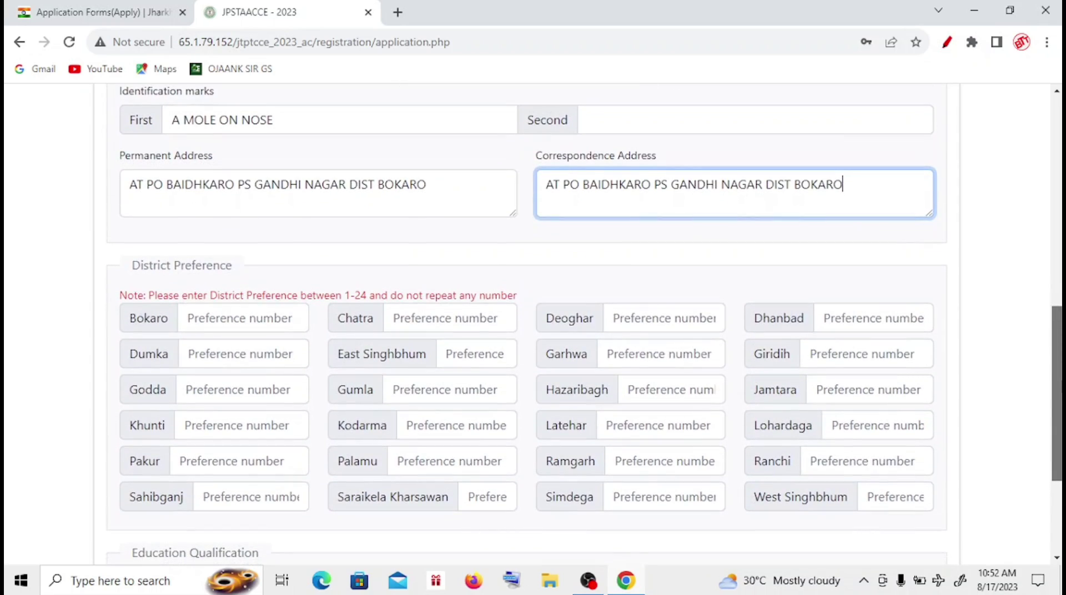
{"action": "scroll", "coordinate": [584, 323], "scroll_direction": "up", "scroll_amount": 1}
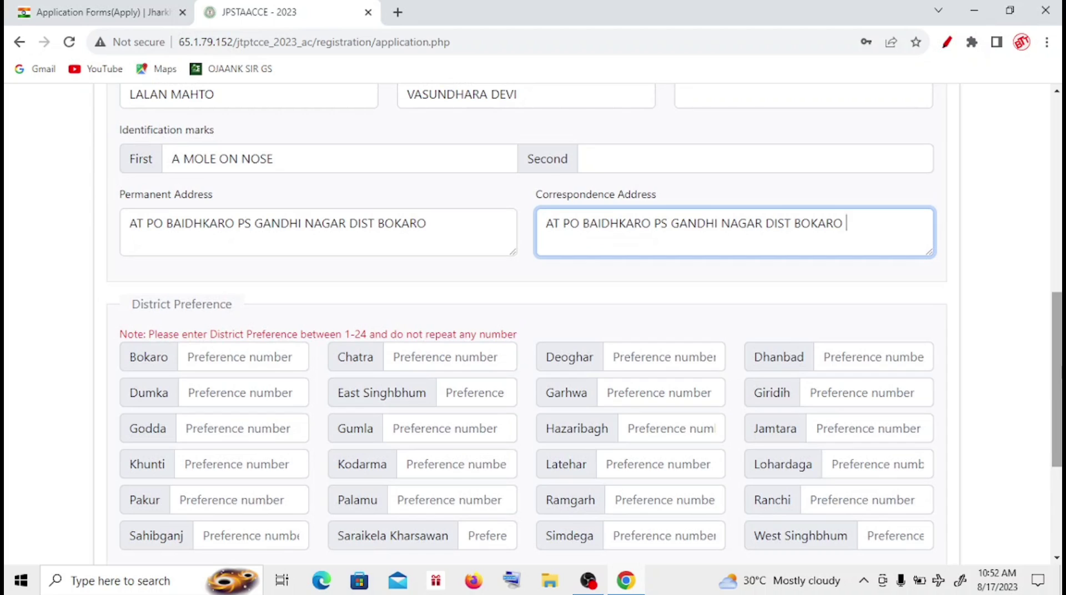
{"action": "type", "text": "INCODE"}
{"action": "left_click", "coordinate": [455, 232]}
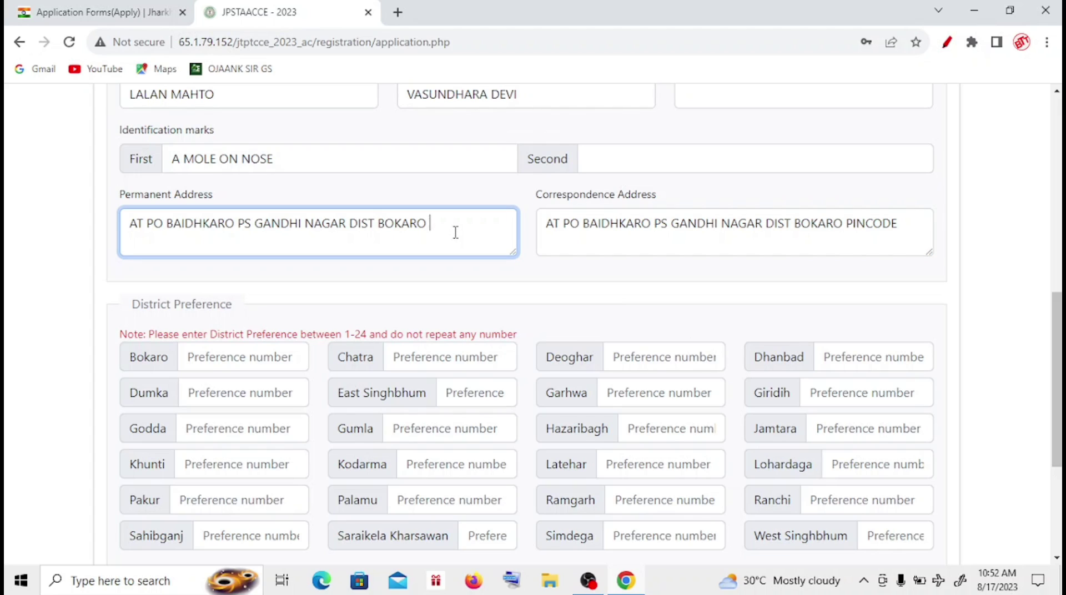
{"action": "type", "text": "PINCODE 829112"}
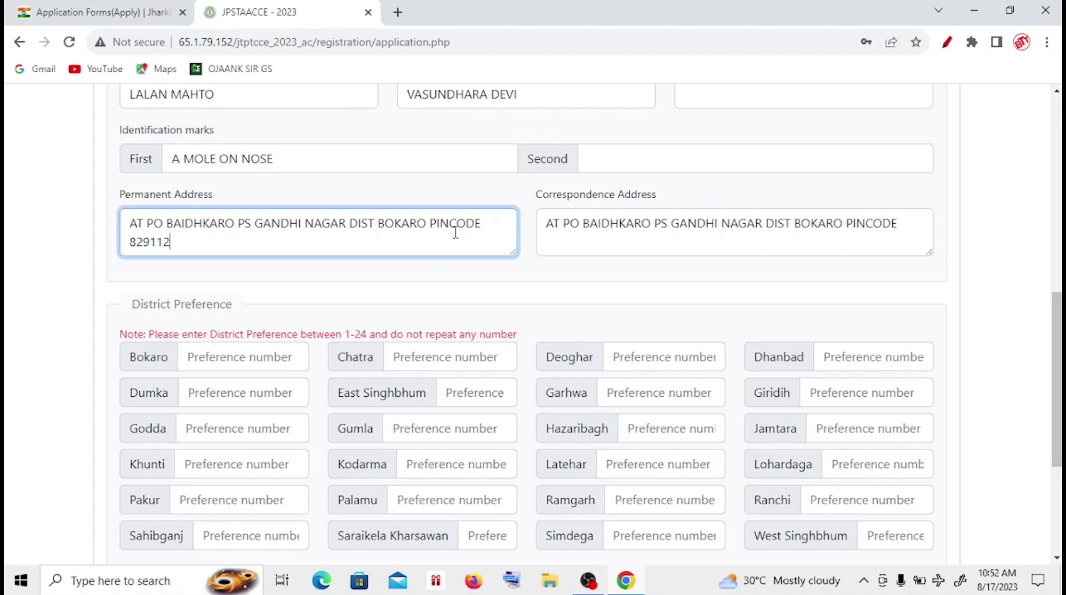
{"action": "left_click", "coordinate": [905, 227]}
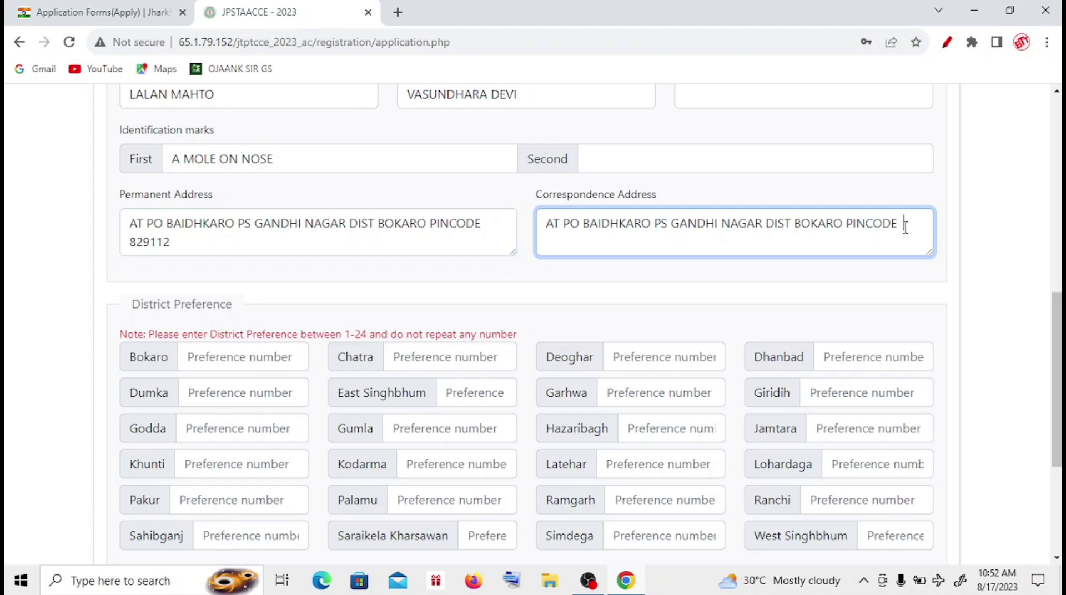
{"action": "type", "text": "829112"}
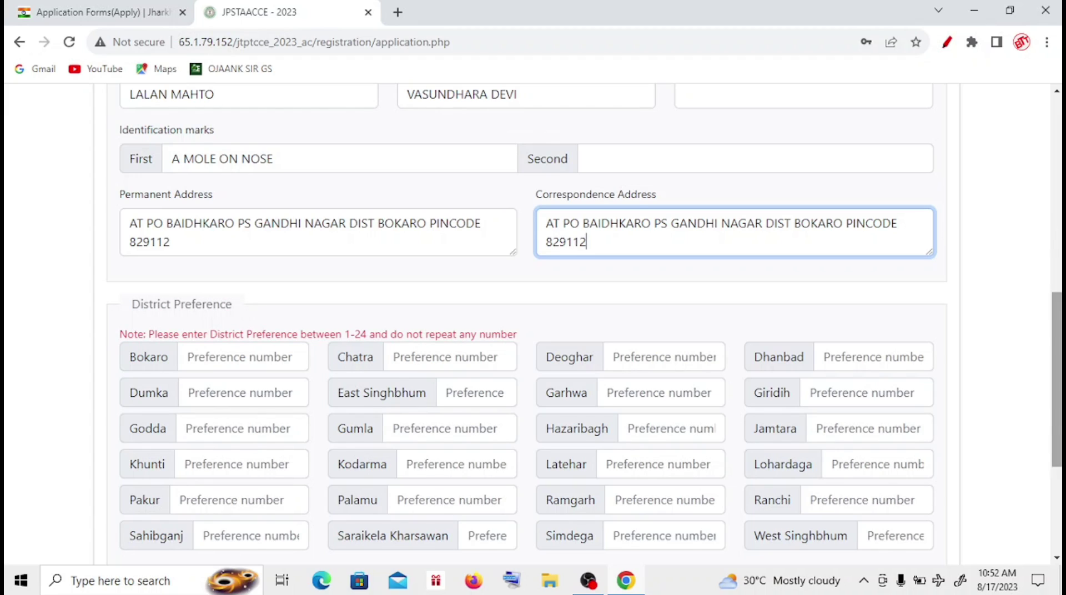
- Number Bokaro 1, East Singhbhum 2, Godda 3, Dumka 4, Kodarma 5 and Khunti 6
{"action": "scroll", "coordinate": [1057, 422], "scroll_direction": "down", "scroll_amount": 3}
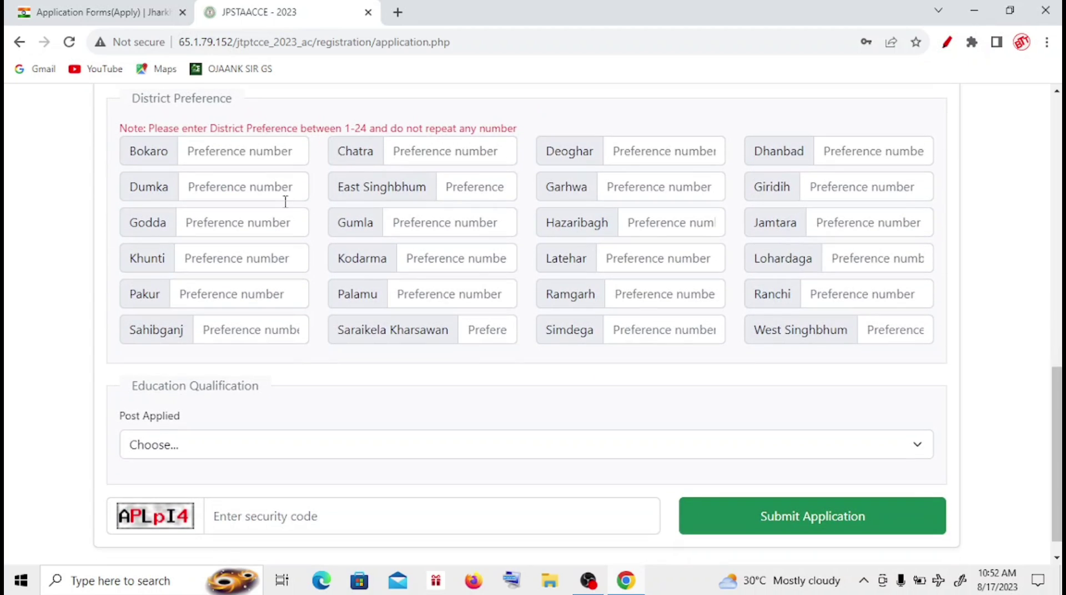
{"action": "left_click", "coordinate": [247, 161]}
{"action": "type", "text": "1"}
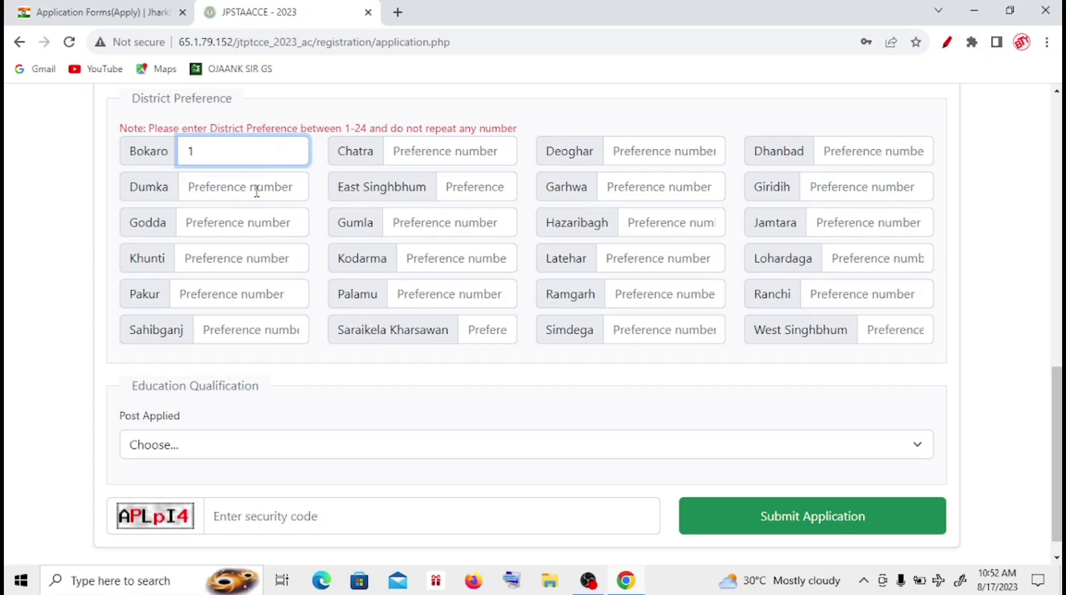
{"action": "left_click", "coordinate": [474, 193]}
{"action": "type", "text": "2"}
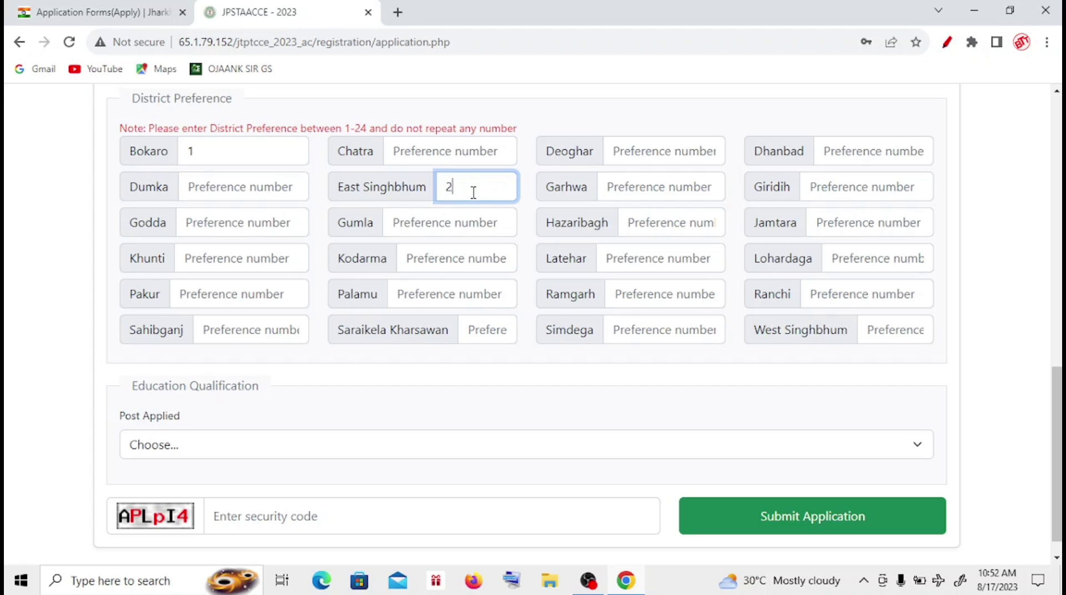
{"action": "left_click", "coordinate": [233, 229]}
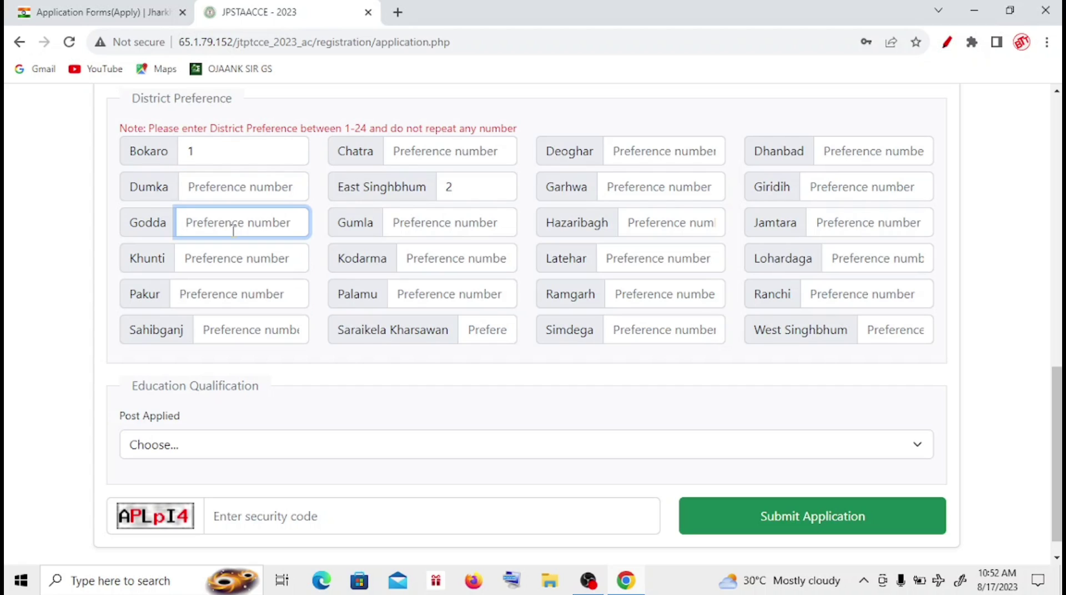
{"action": "type", "text": "3"}
{"action": "left_click", "coordinate": [436, 258]}
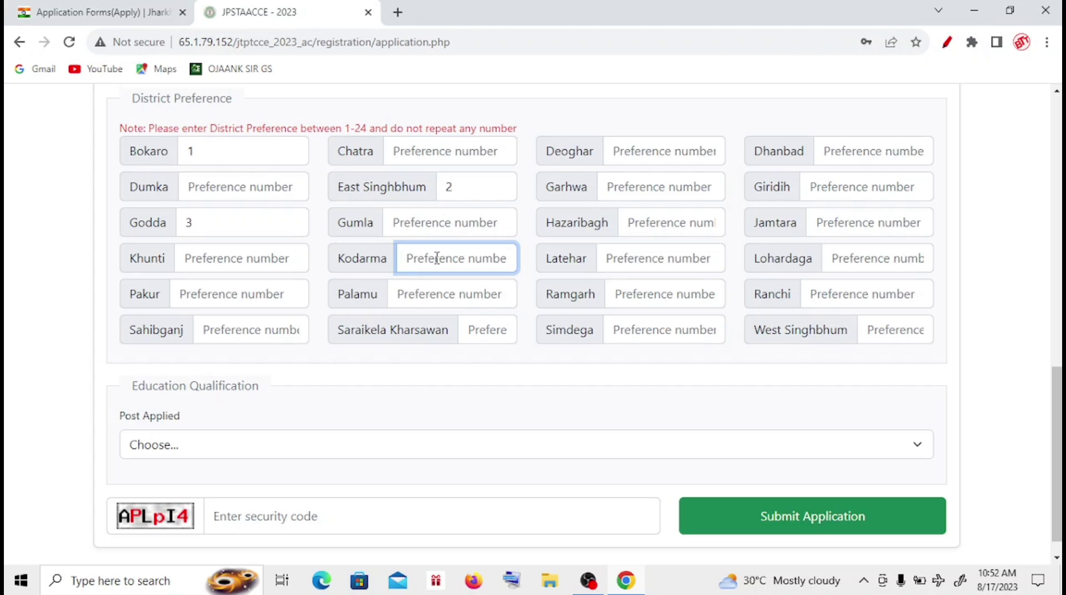
{"action": "type", "text": "5"}
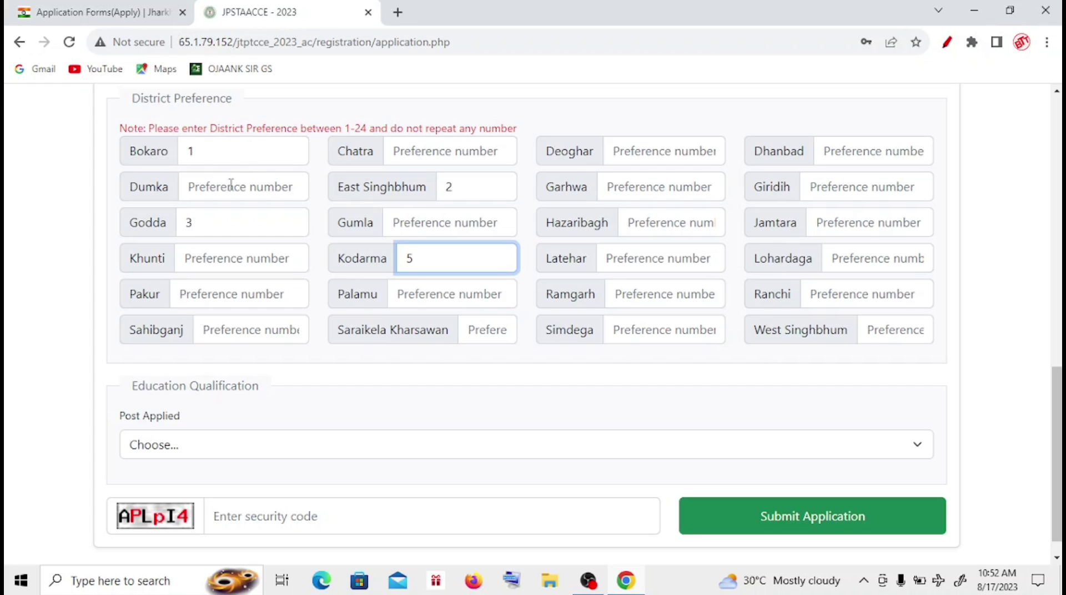
{"action": "left_click", "coordinate": [248, 186]}
{"action": "type", "text": "4"}
{"action": "left_click", "coordinate": [240, 262]}
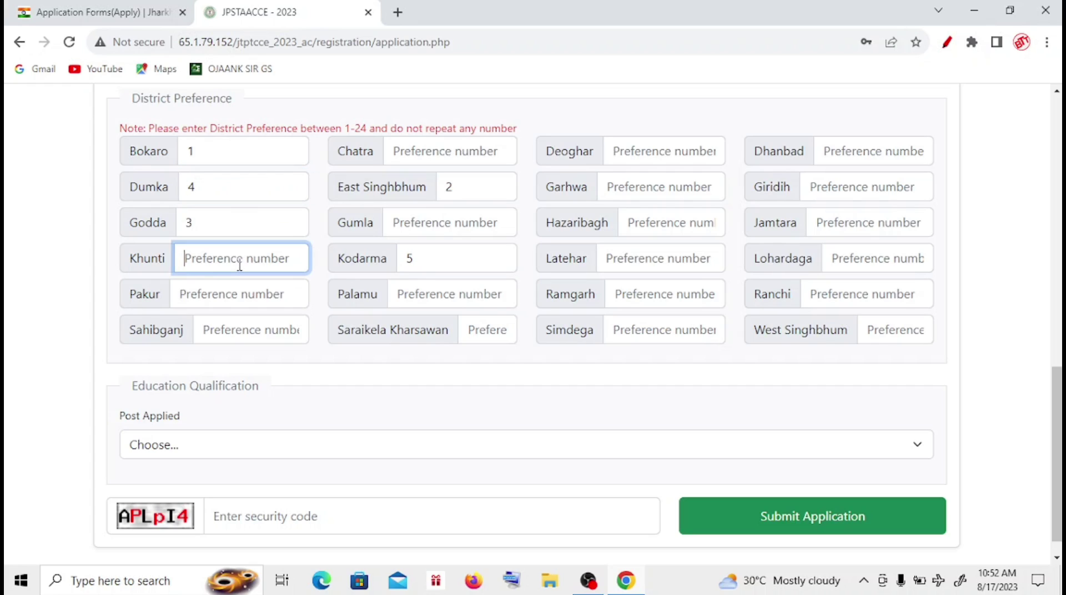
{"action": "type", "text": "6"}
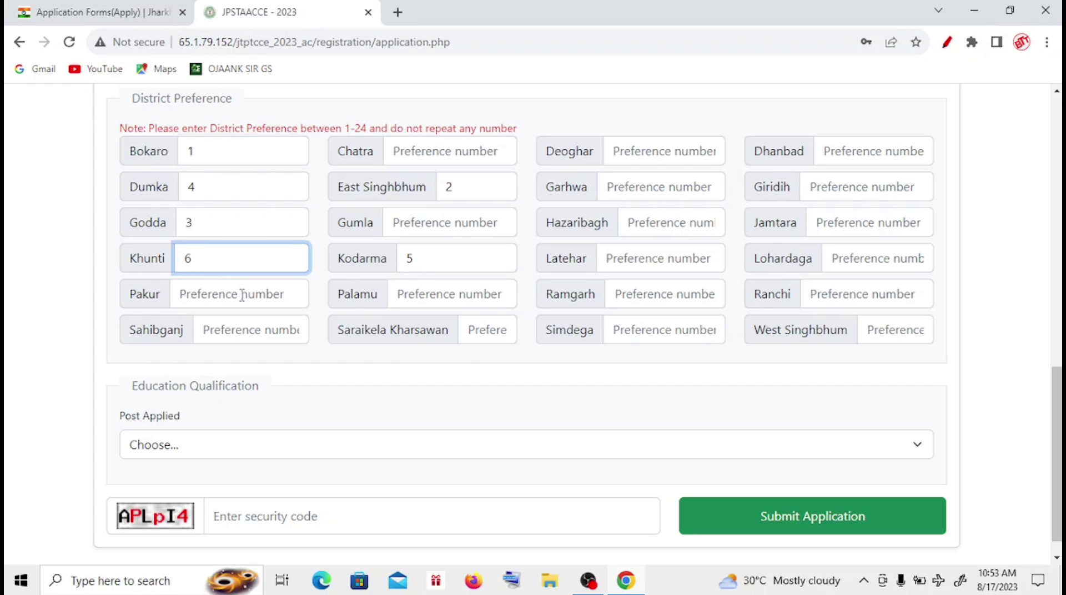
- Give Pakur, Sahibganj, Chatra, Deoghar and Dhanbad preferences 7 through 11
{"action": "left_click", "coordinate": [242, 295]}
{"action": "type", "text": "7"}
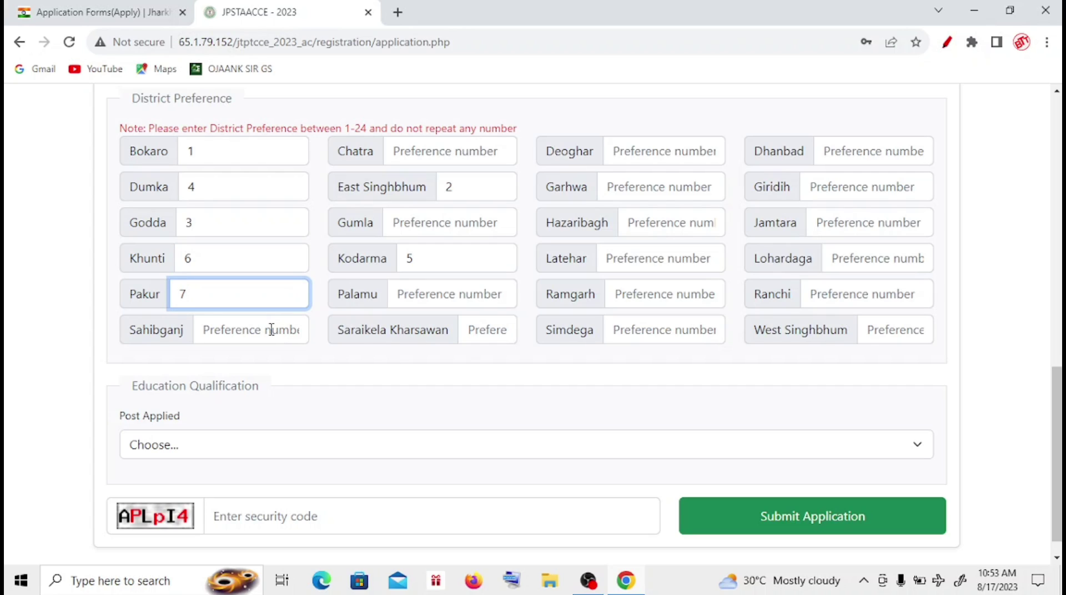
{"action": "left_click", "coordinate": [271, 330]}
{"action": "type", "text": "8"}
{"action": "left_click", "coordinate": [433, 151]}
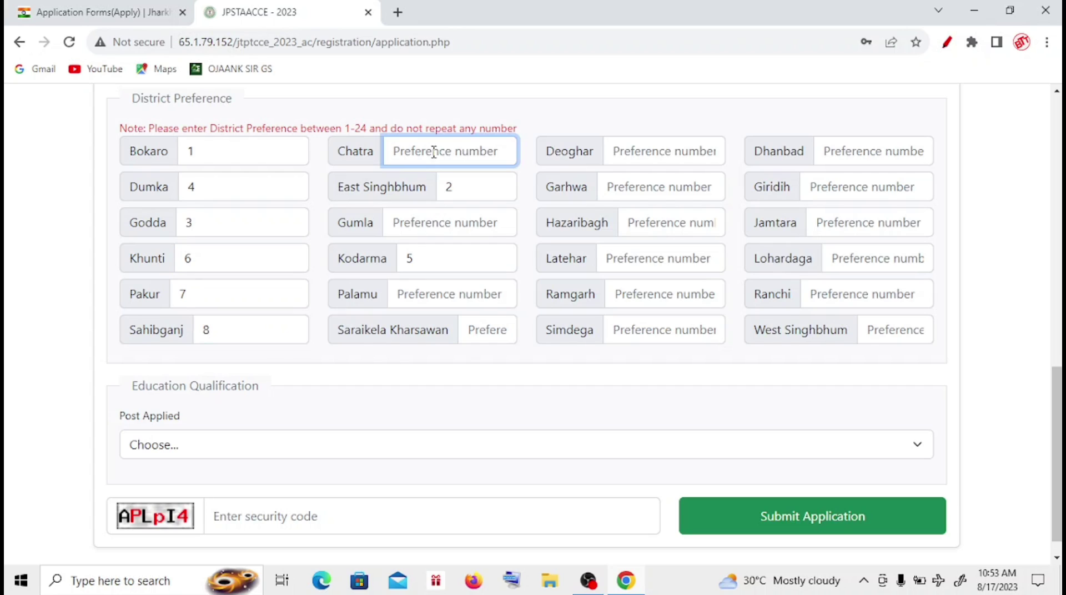
{"action": "type", "text": "9"}
{"action": "left_click", "coordinate": [639, 154]}
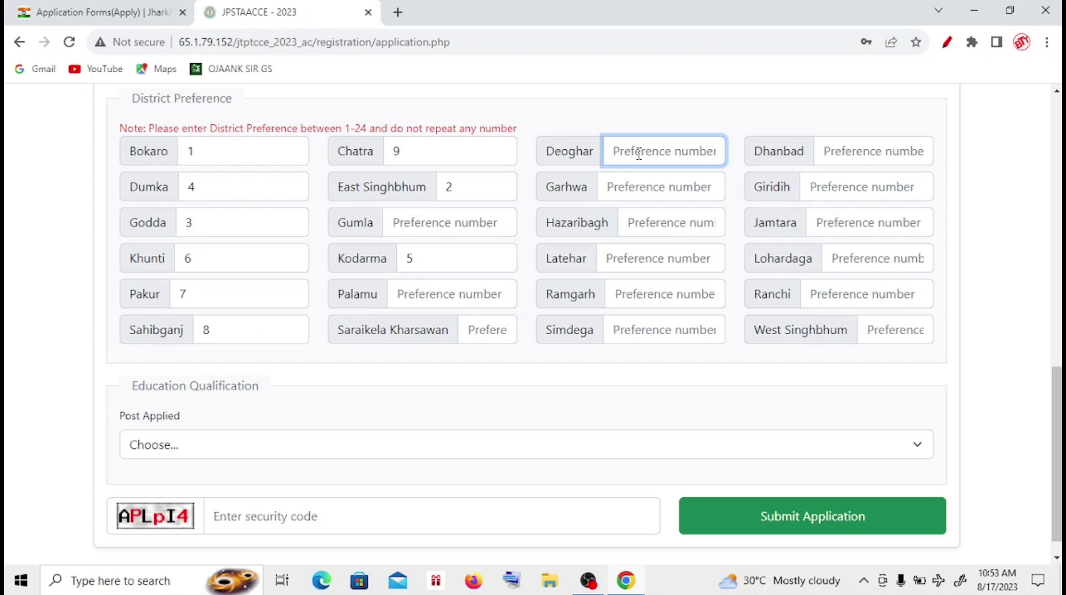
{"action": "type", "text": "10"}
{"action": "left_click", "coordinate": [892, 149]}
{"action": "type", "text": "11"}
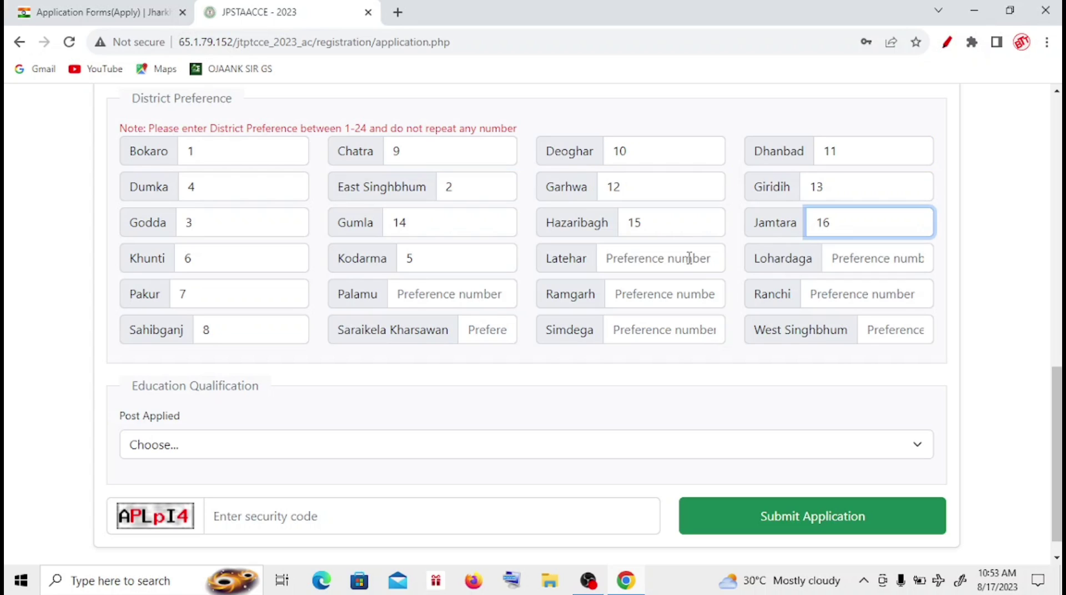
- Give Latehar, Lohardaga, Palamu, Ramgarh, Ranchi, Saraikela, Simdega, West Singhbhum preferences 17–24
{"action": "left_click", "coordinate": [671, 261]}
{"action": "type", "text": "17"}
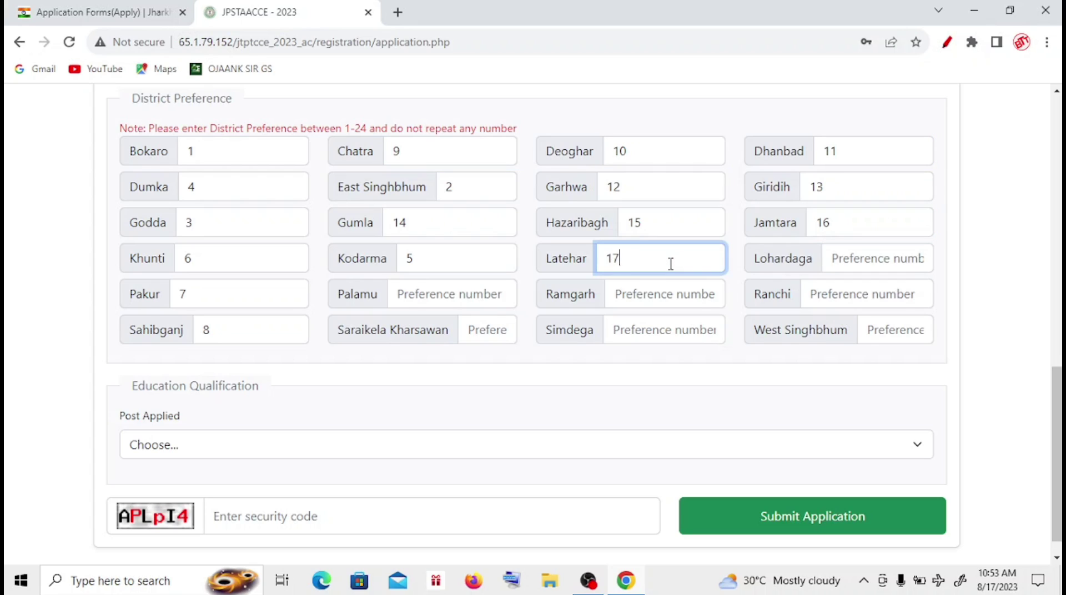
{"action": "left_click", "coordinate": [860, 255]}
{"action": "type", "text": "18"}
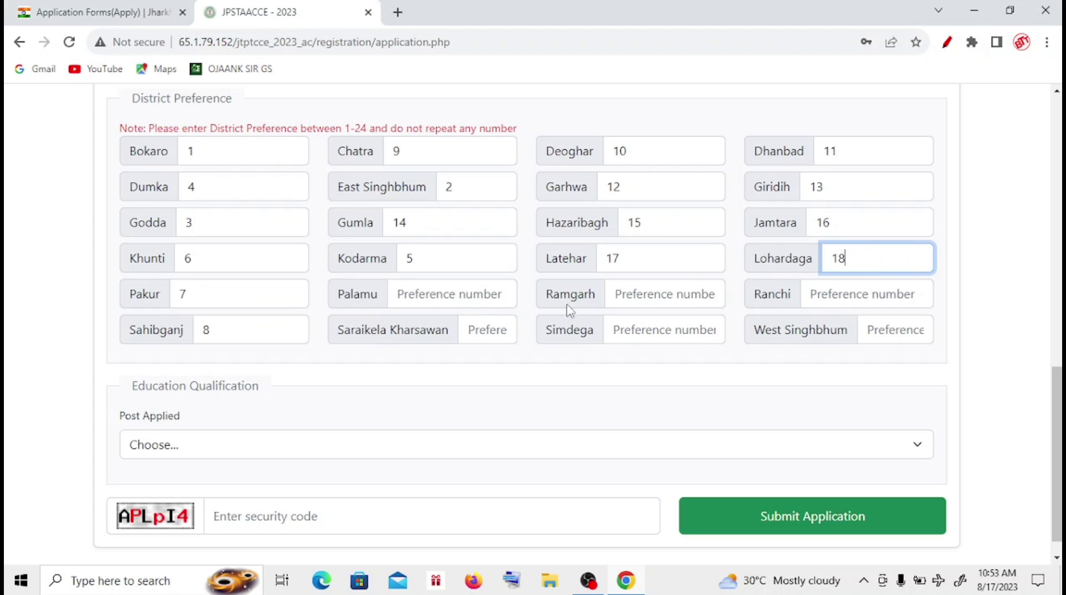
{"action": "left_click", "coordinate": [491, 298]}
{"action": "type", "text": "19"}
{"action": "left_click", "coordinate": [665, 294]}
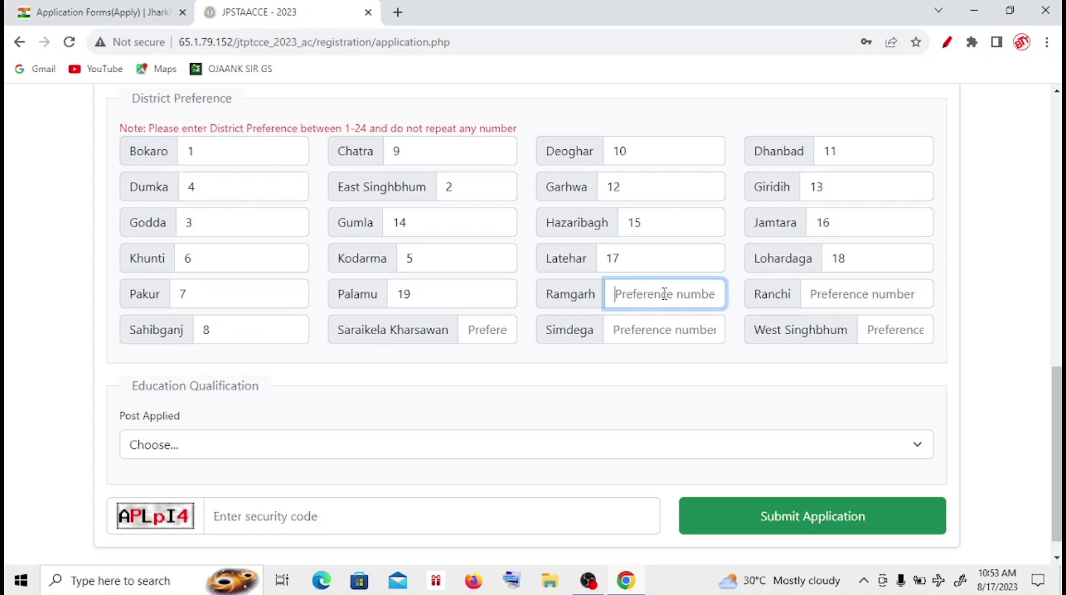
{"action": "type", "text": "20"}
{"action": "left_click", "coordinate": [816, 294]}
{"action": "type", "text": "21"}
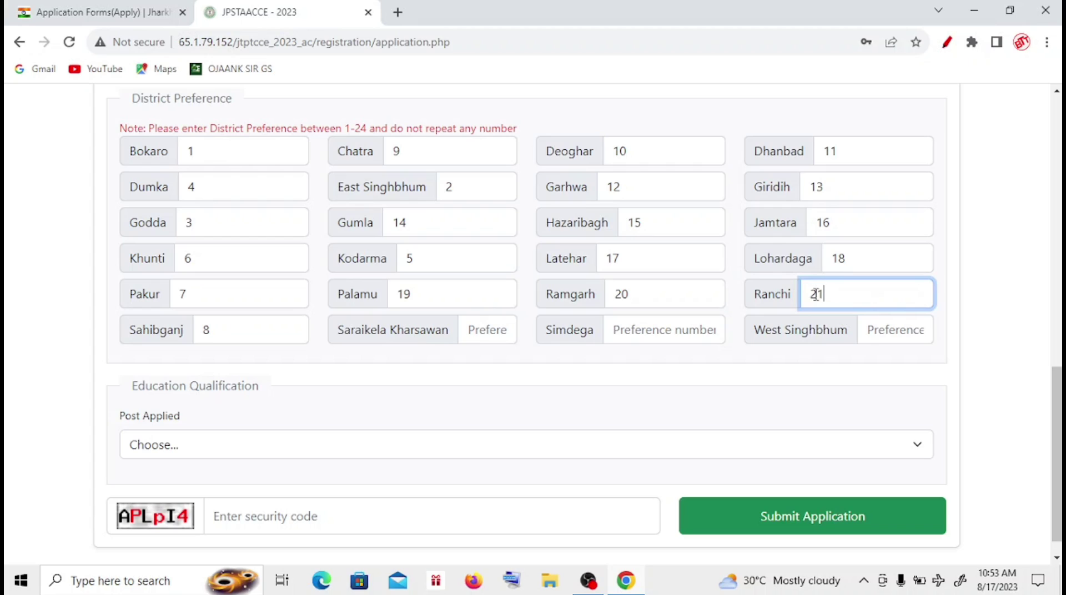
{"action": "left_click", "coordinate": [478, 330]}
{"action": "type", "text": "22"}
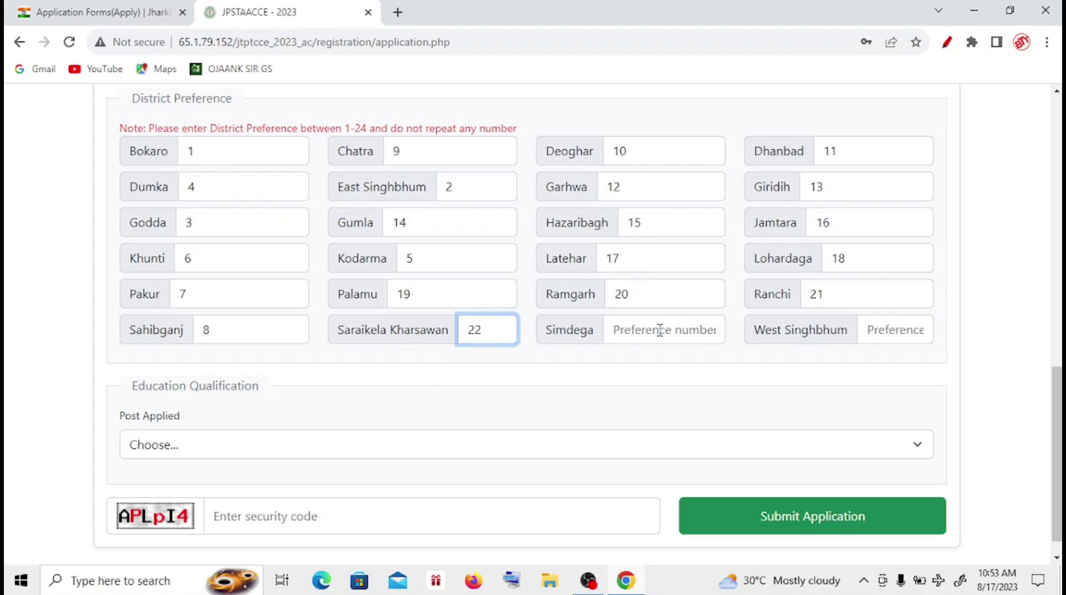
{"action": "left_click", "coordinate": [659, 330]}
{"action": "type", "text": "23"}
{"action": "left_click", "coordinate": [877, 333]}
{"action": "type", "text": "2"}
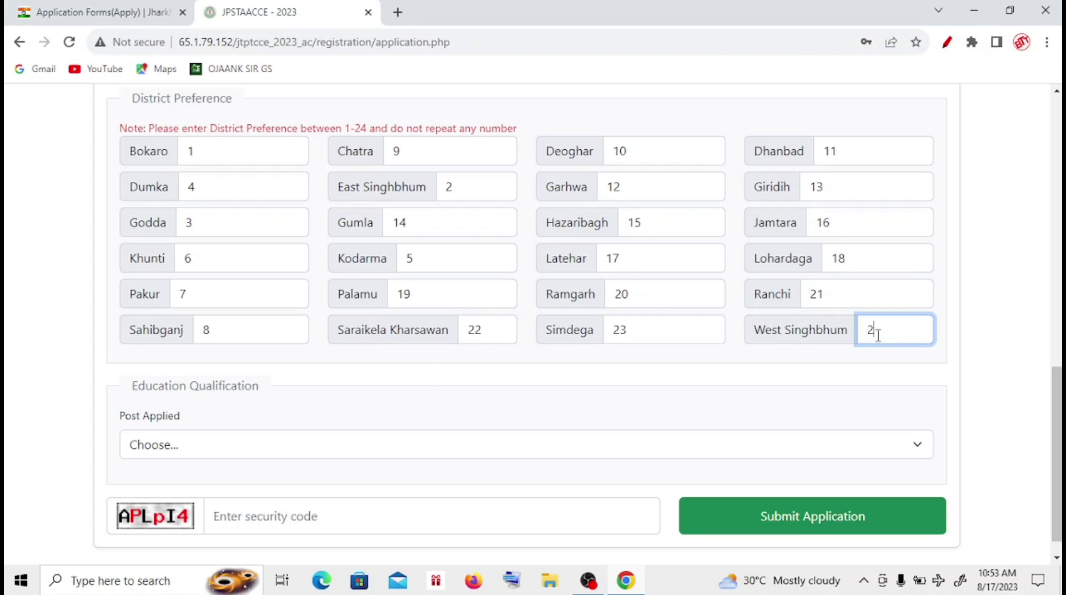
{"action": "type", "text": "4"}
{"action": "scroll", "coordinate": [214, 398], "scroll_direction": "down", "scroll_amount": 1}
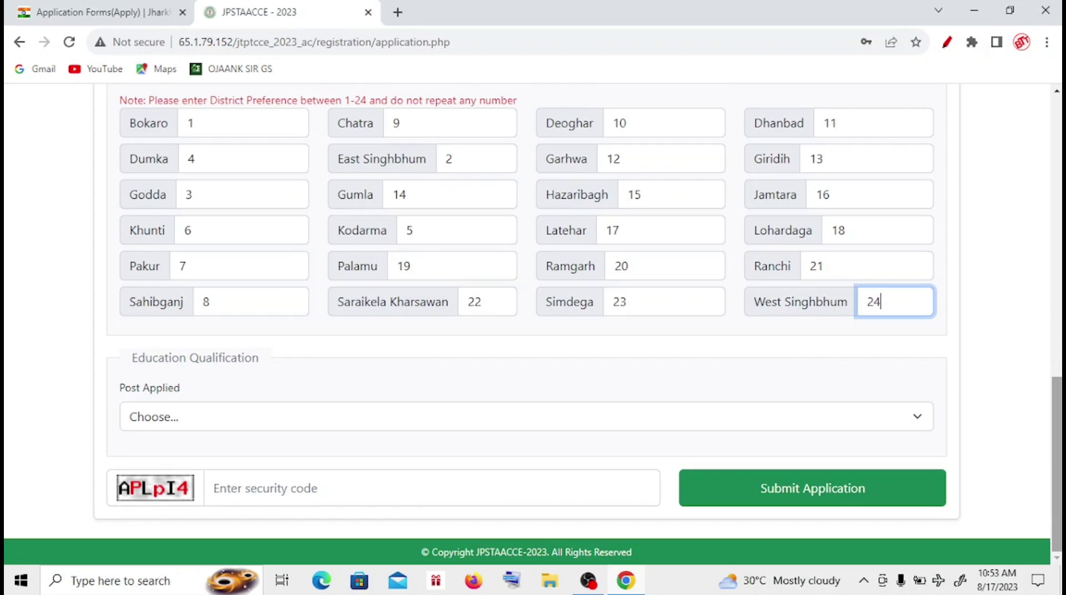
- Choose the Intermediate Trained Teacher post with the Graduation and two-year Diploma qualification
{"action": "left_click", "coordinate": [195, 424]}
{"action": "left_click", "coordinate": [209, 458]}
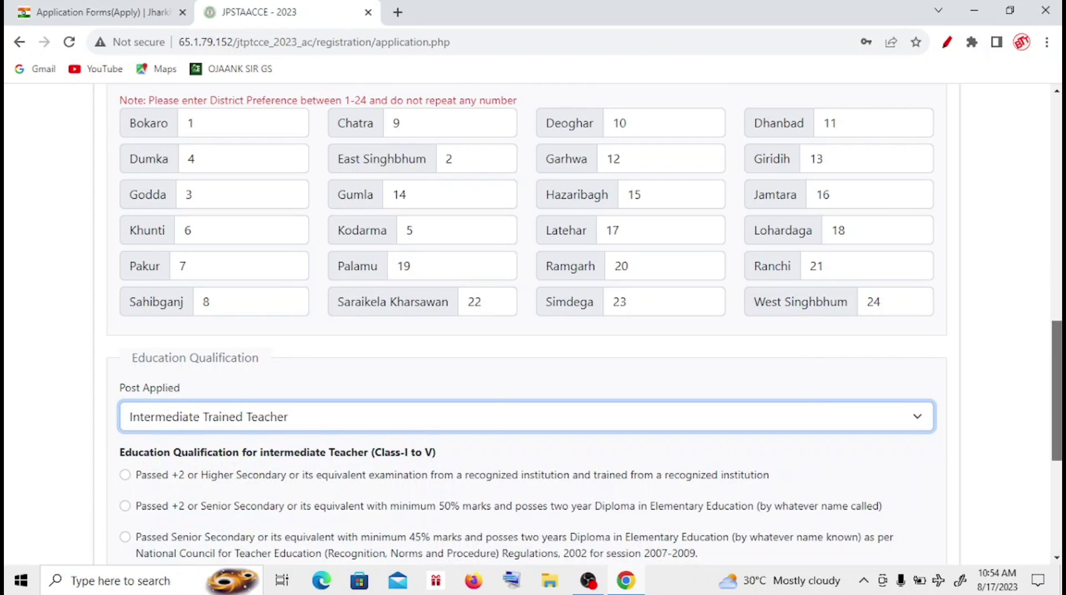
{"action": "left_click_drag", "start_coordinate": [1057, 388], "coordinate": [1058, 472]}
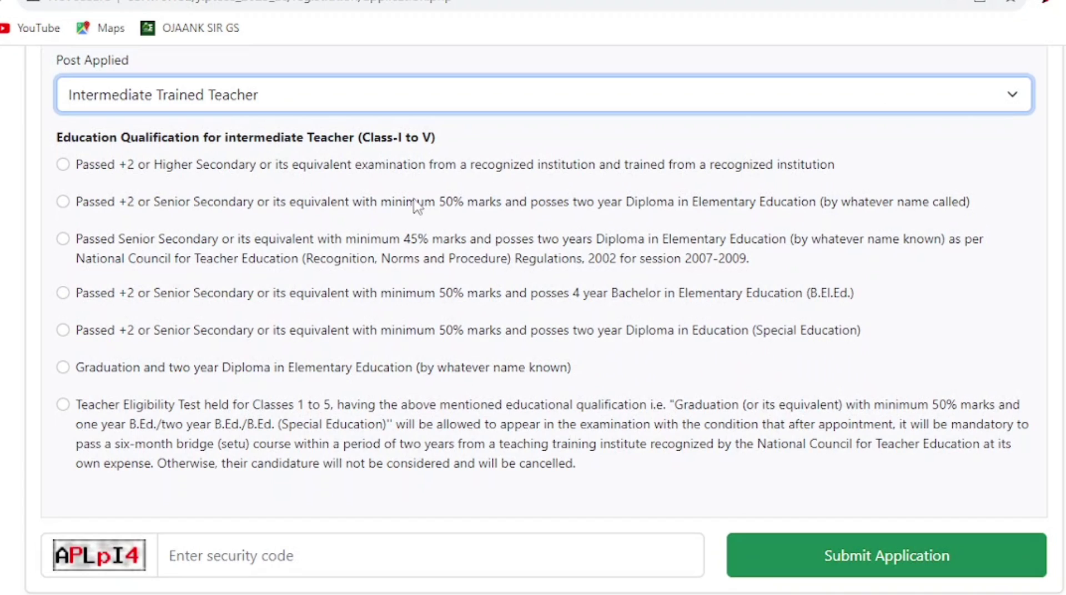
{"action": "left_click", "coordinate": [65, 368]}
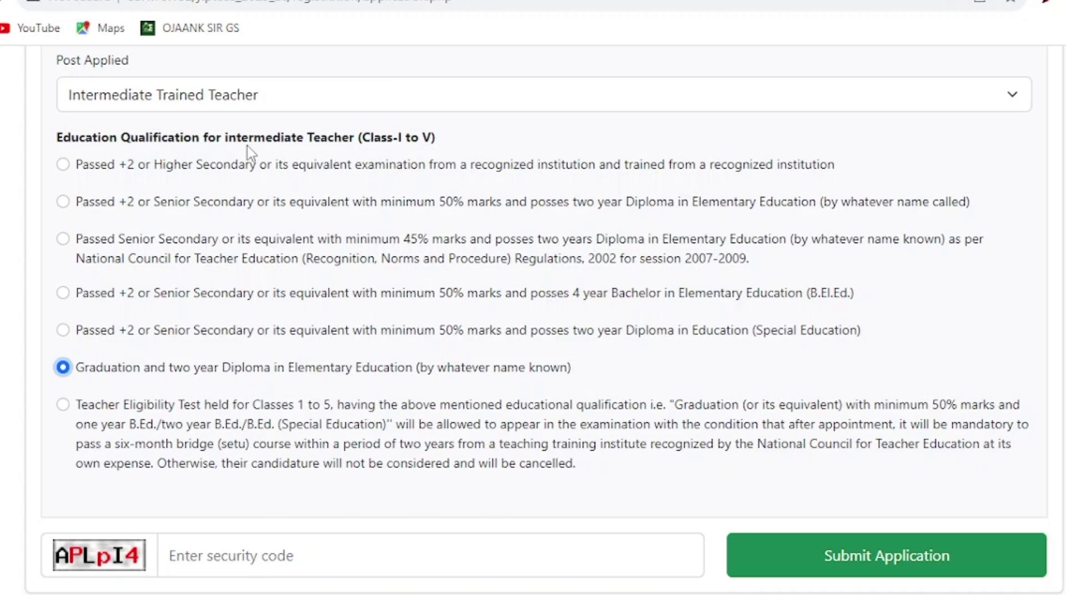
{"action": "left_click", "coordinate": [815, 107]}
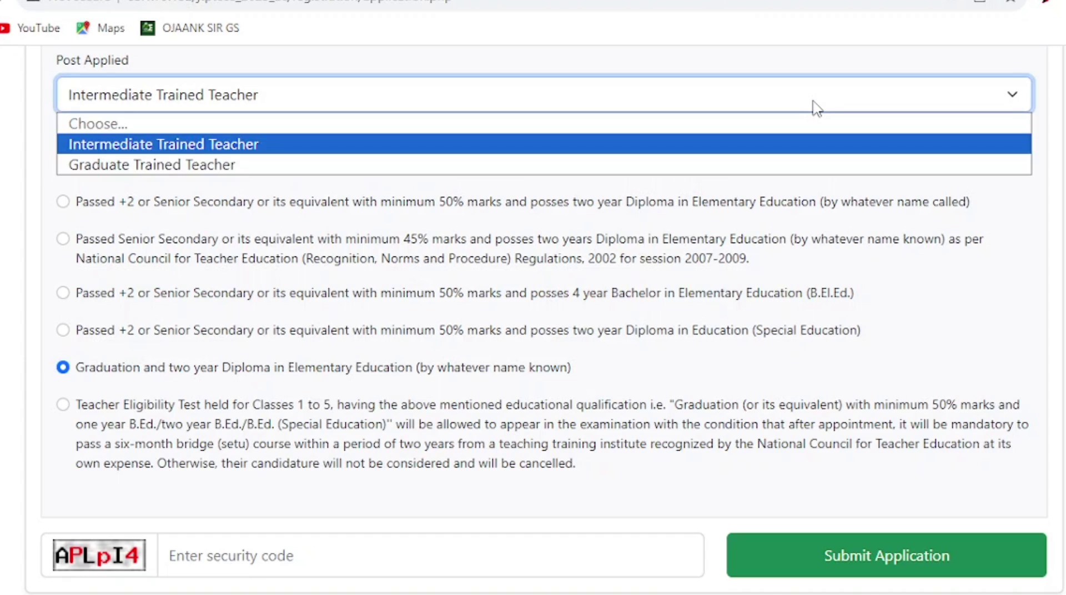
- Choose Graduate Trained Teacher as the post and settle on the graduation with one-year B.Ed. qualification
{"action": "left_click", "coordinate": [226, 167]}
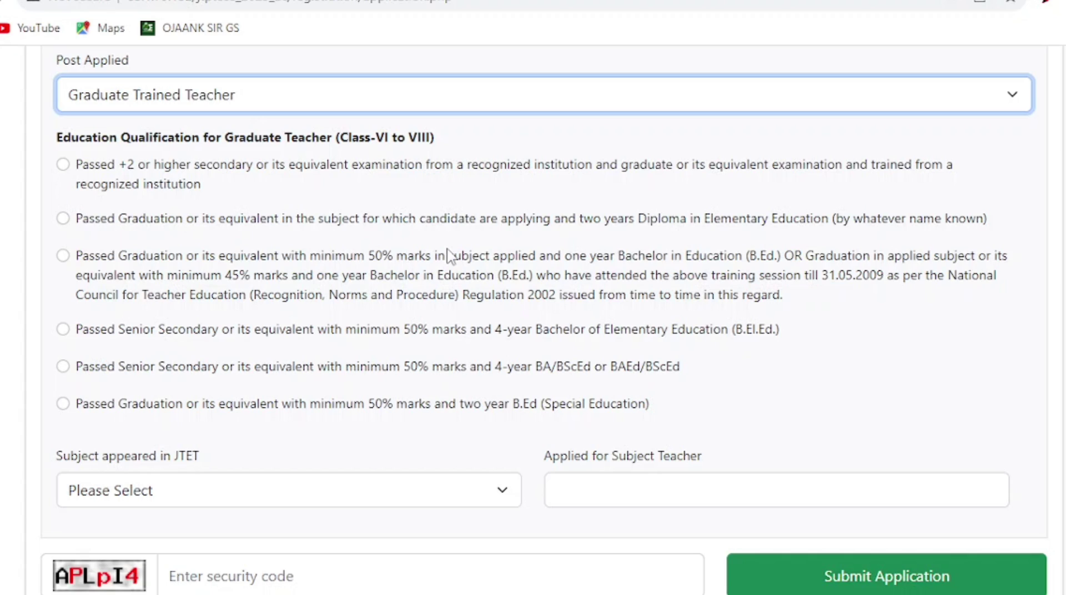
{"action": "left_click", "coordinate": [63, 256]}
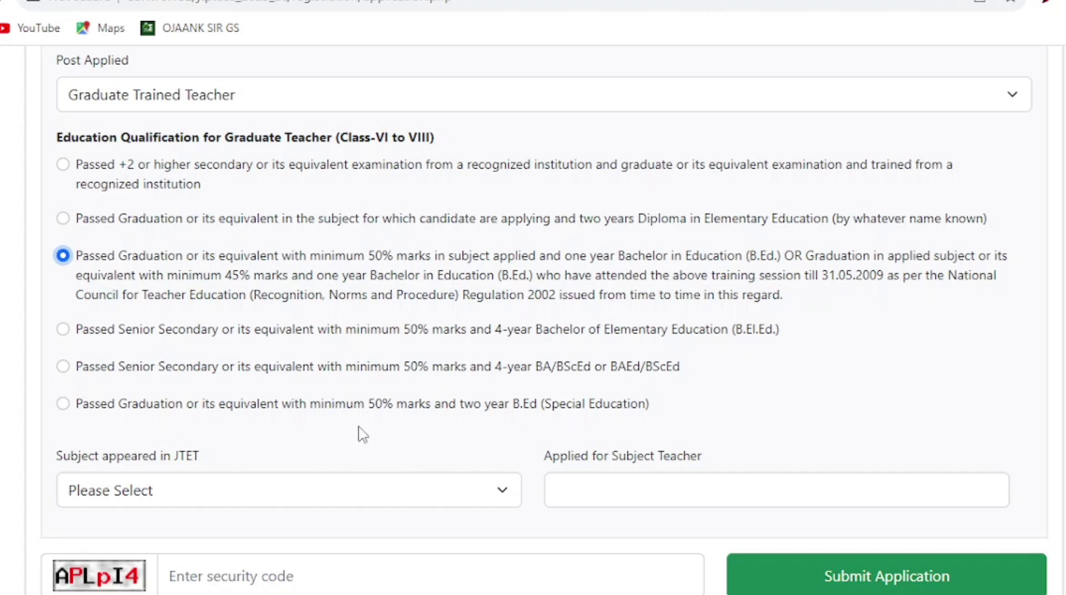
{"action": "left_click", "coordinate": [65, 405]}
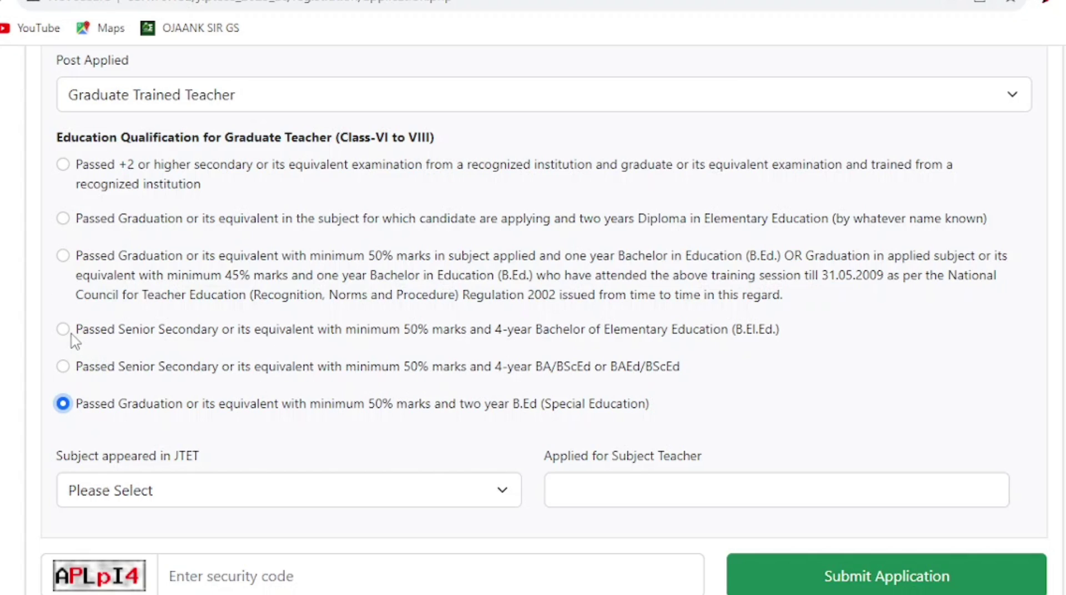
{"action": "left_click", "coordinate": [63, 256]}
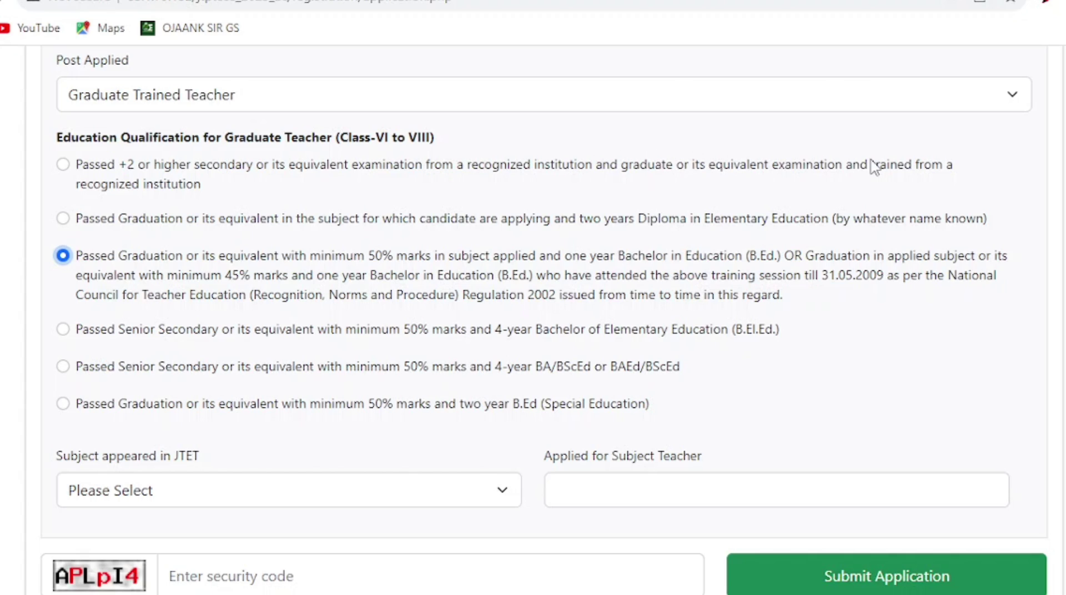
{"action": "left_click", "coordinate": [66, 168]}
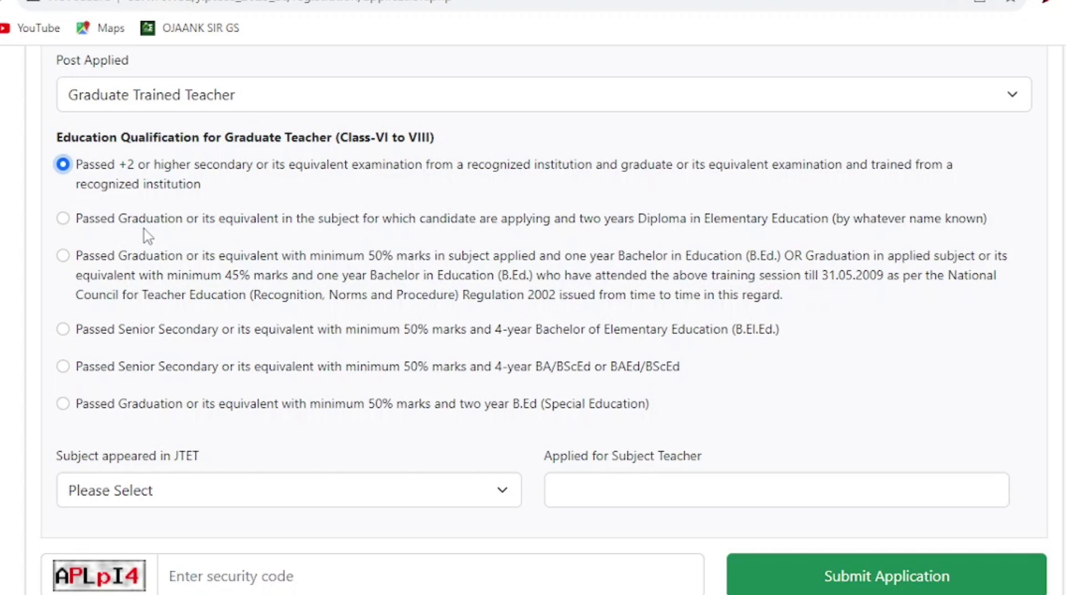
{"action": "left_click", "coordinate": [62, 220]}
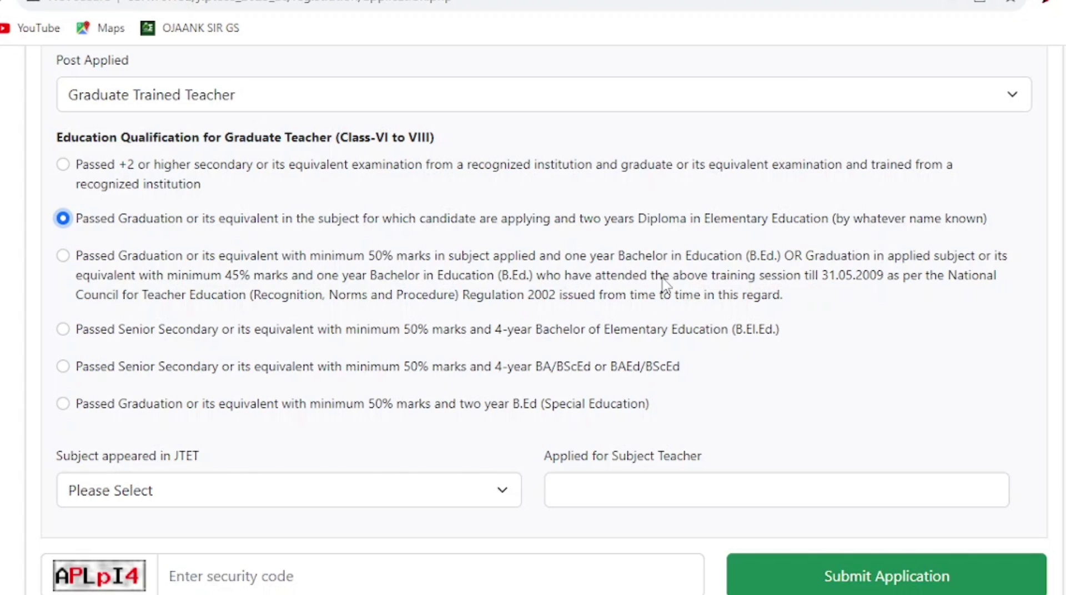
{"action": "left_click", "coordinate": [64, 265]}
{"action": "left_click", "coordinate": [63, 256]}
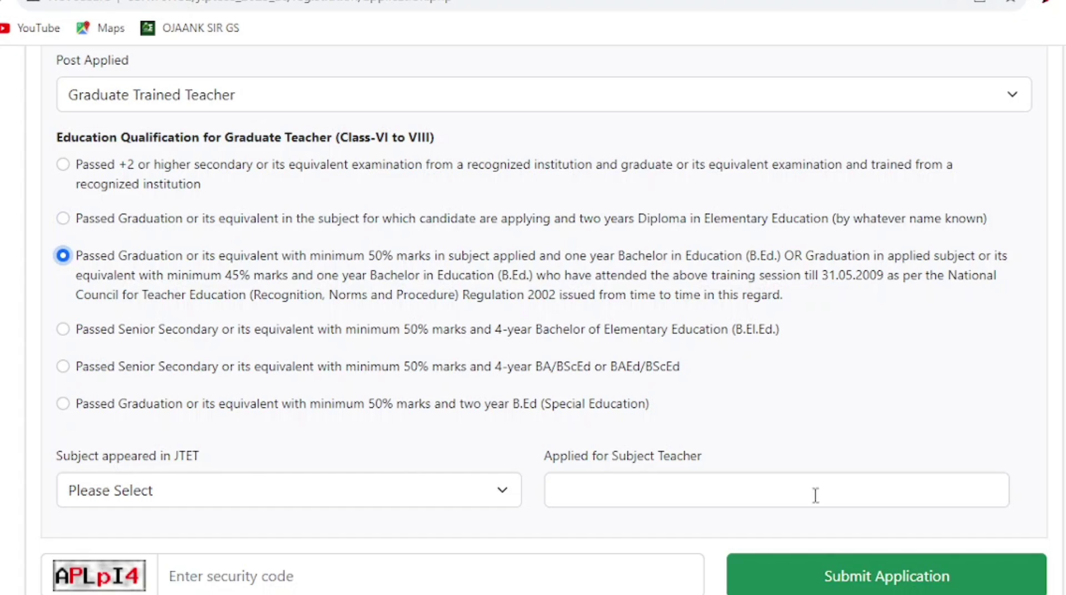
- Try Khortha, Hindi, Geography, English and History as the JTET subject to see the linked teacher post
{"action": "scroll", "coordinate": [533, 298], "scroll_direction": "down", "scroll_amount": 1}
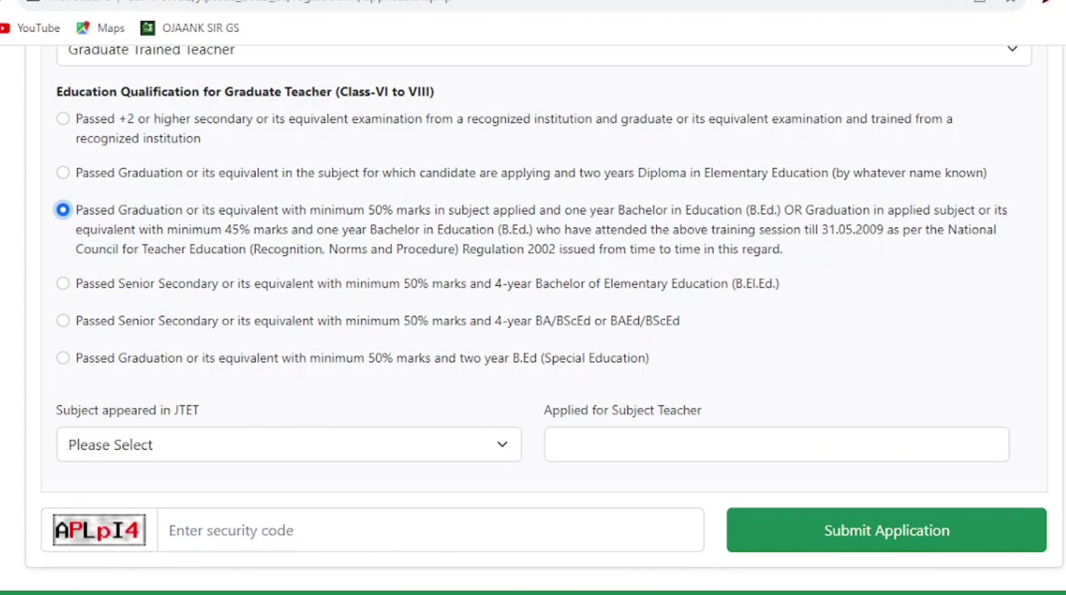
{"action": "left_click", "coordinate": [347, 462]}
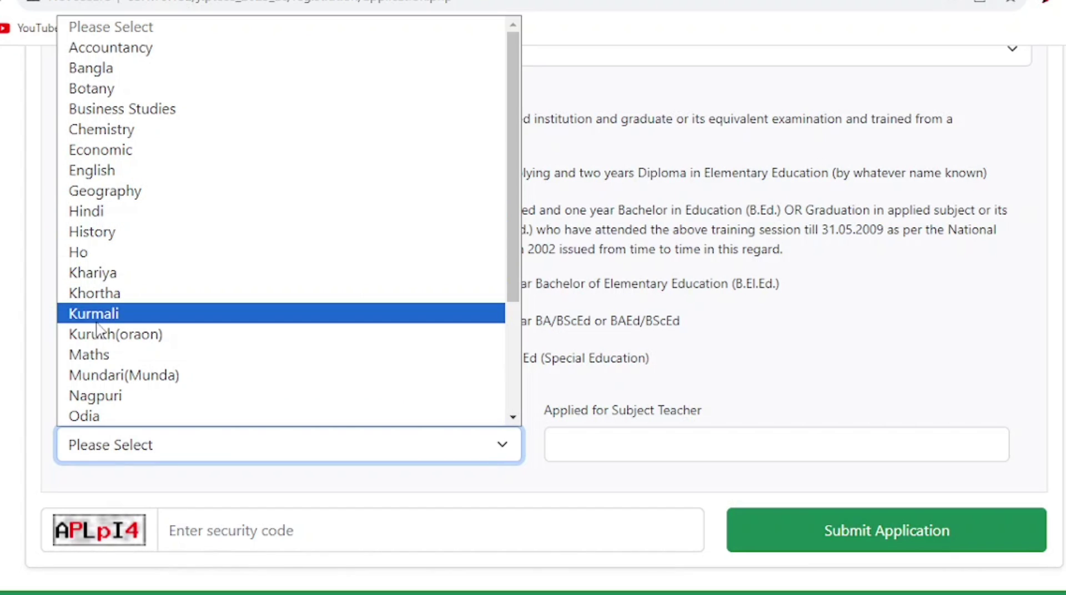
{"action": "left_click", "coordinate": [118, 300]}
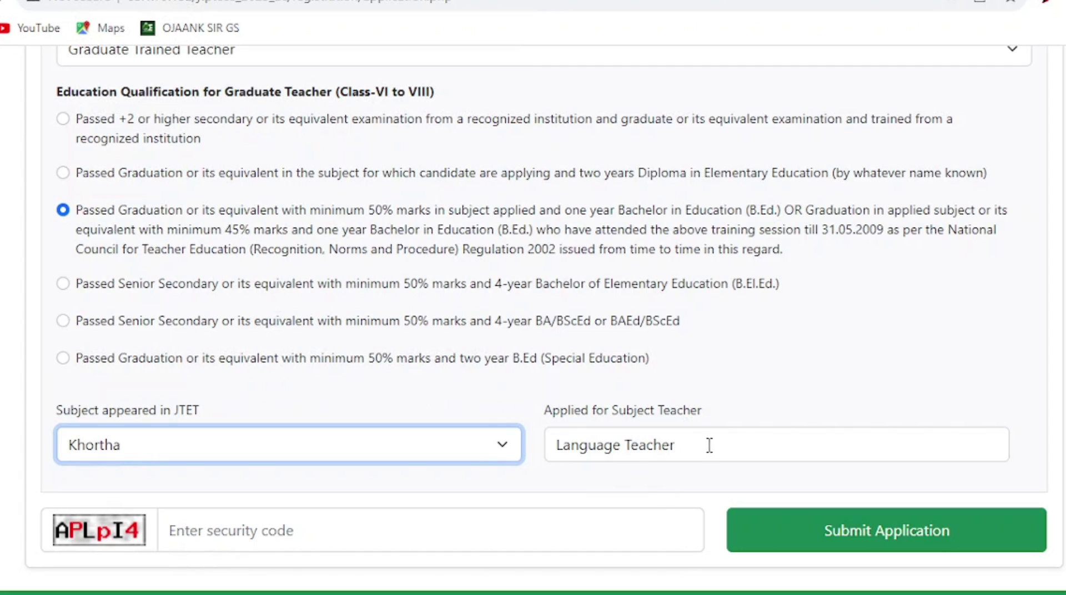
{"action": "left_click", "coordinate": [514, 531]}
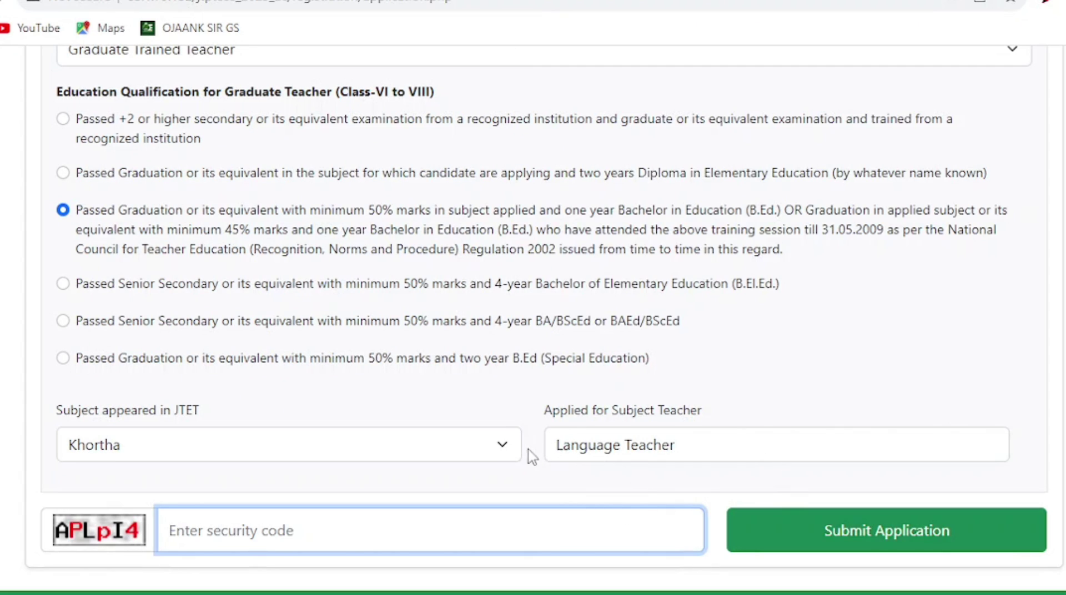
{"action": "left_click", "coordinate": [460, 457]}
{"action": "left_click", "coordinate": [459, 457]}
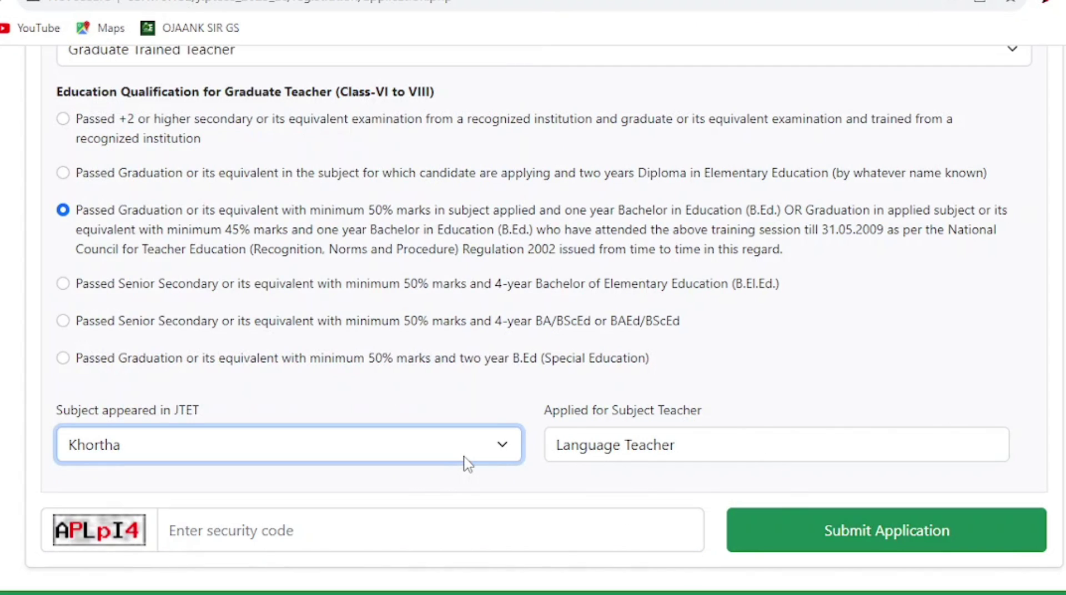
{"action": "left_click", "coordinate": [452, 447]}
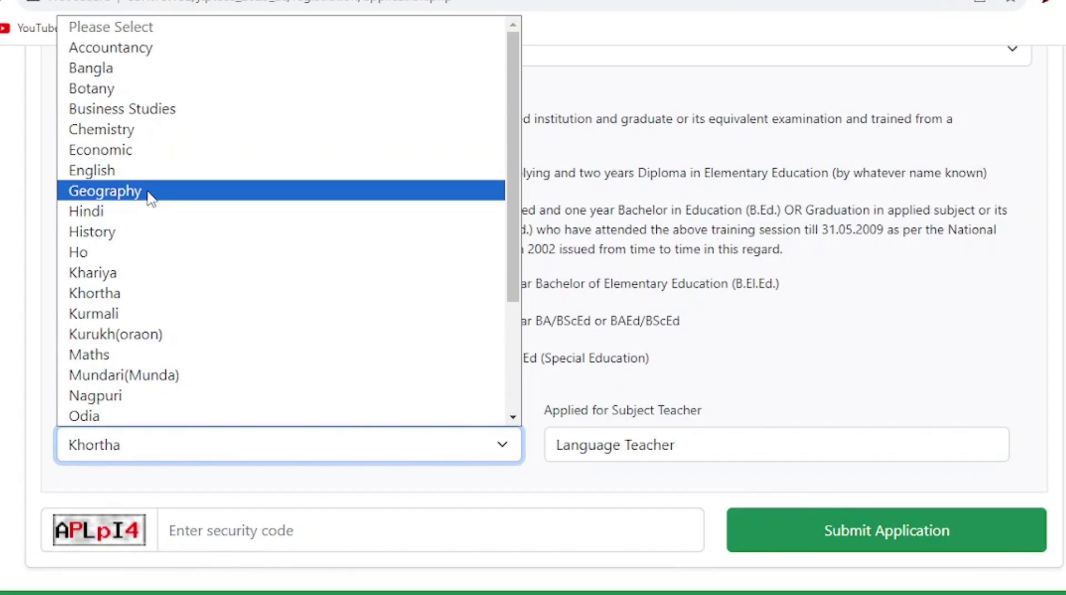
{"action": "left_click", "coordinate": [129, 212]}
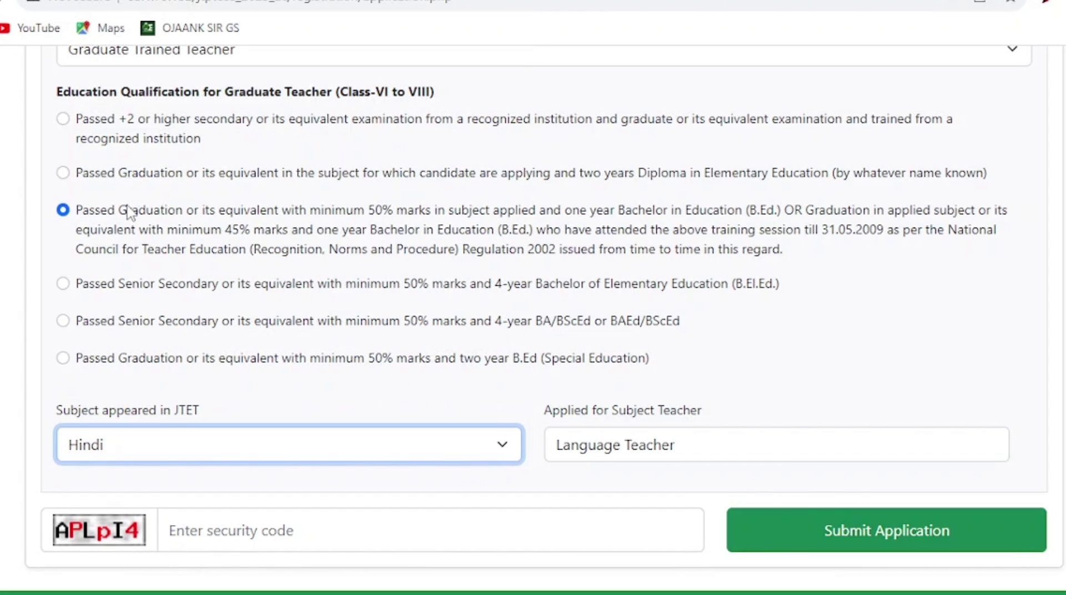
{"action": "left_click", "coordinate": [275, 443]}
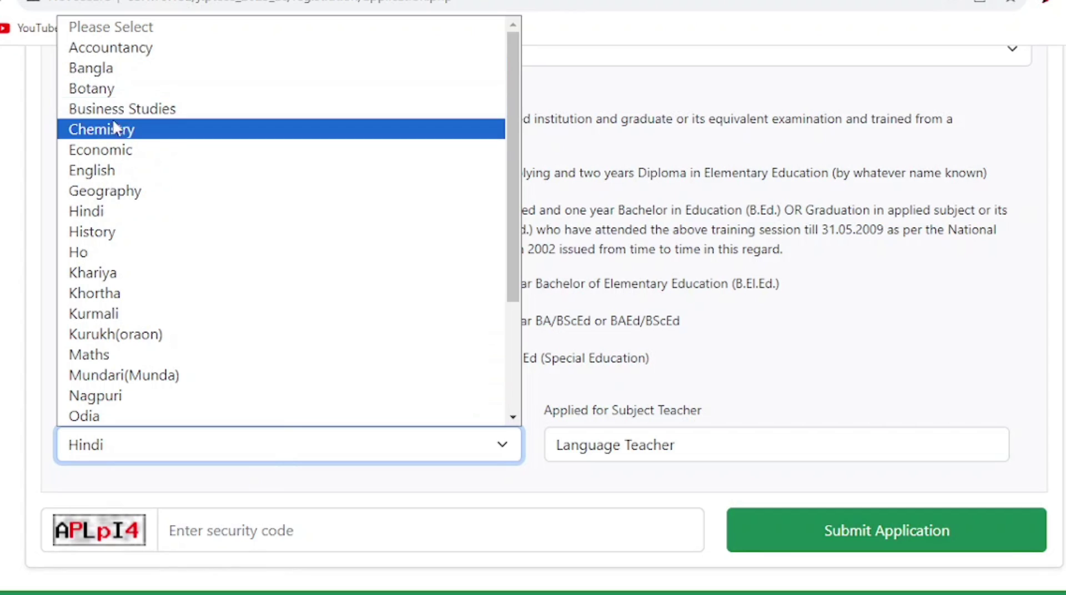
{"action": "left_click", "coordinate": [143, 195]}
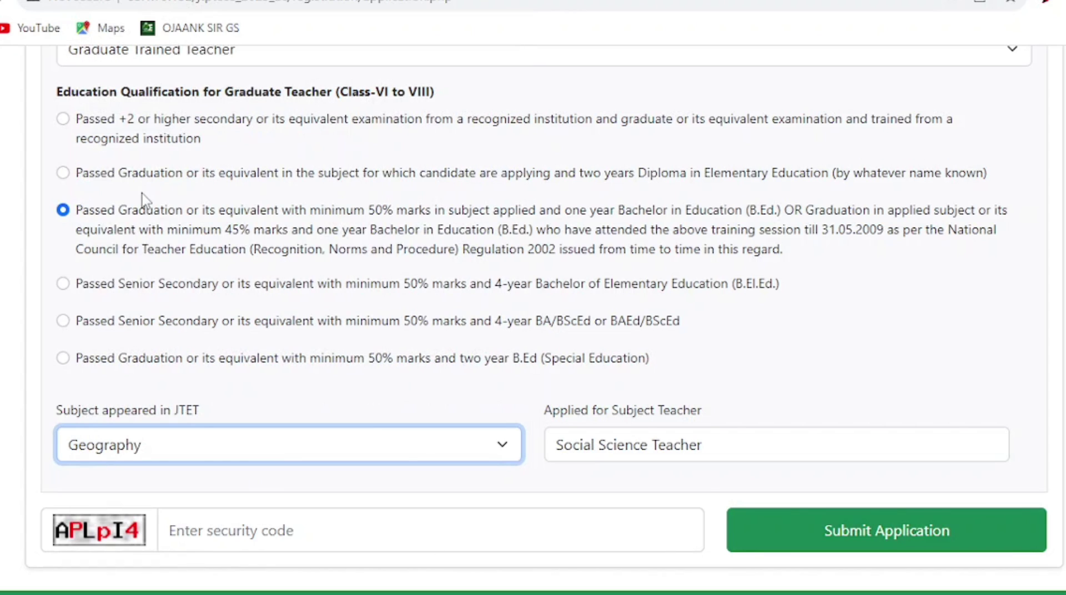
{"action": "left_click", "coordinate": [368, 460]}
{"action": "left_click", "coordinate": [114, 169]}
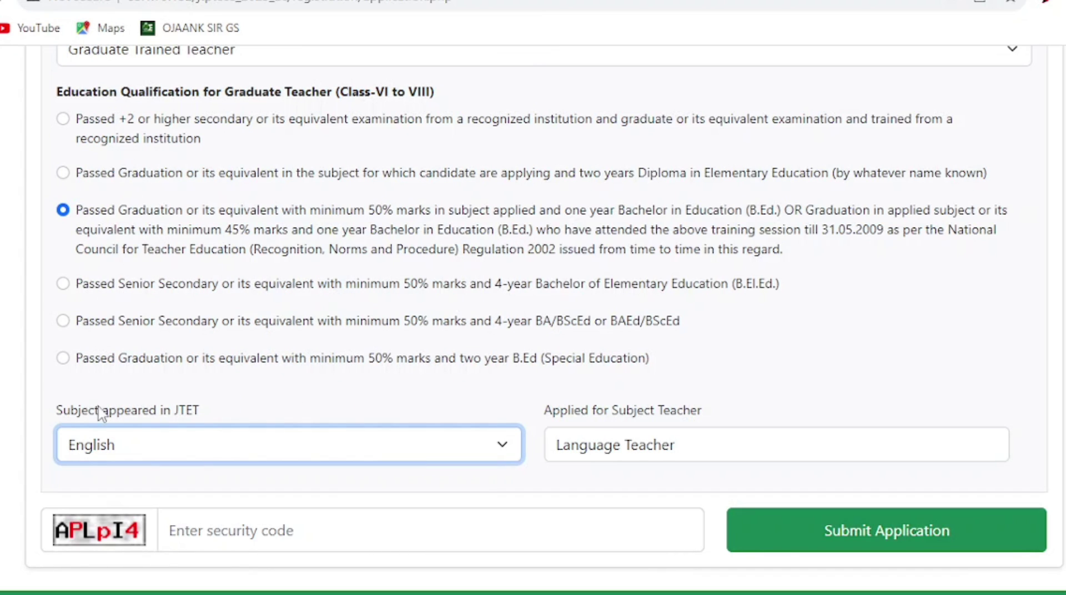
{"action": "left_click", "coordinate": [139, 452]}
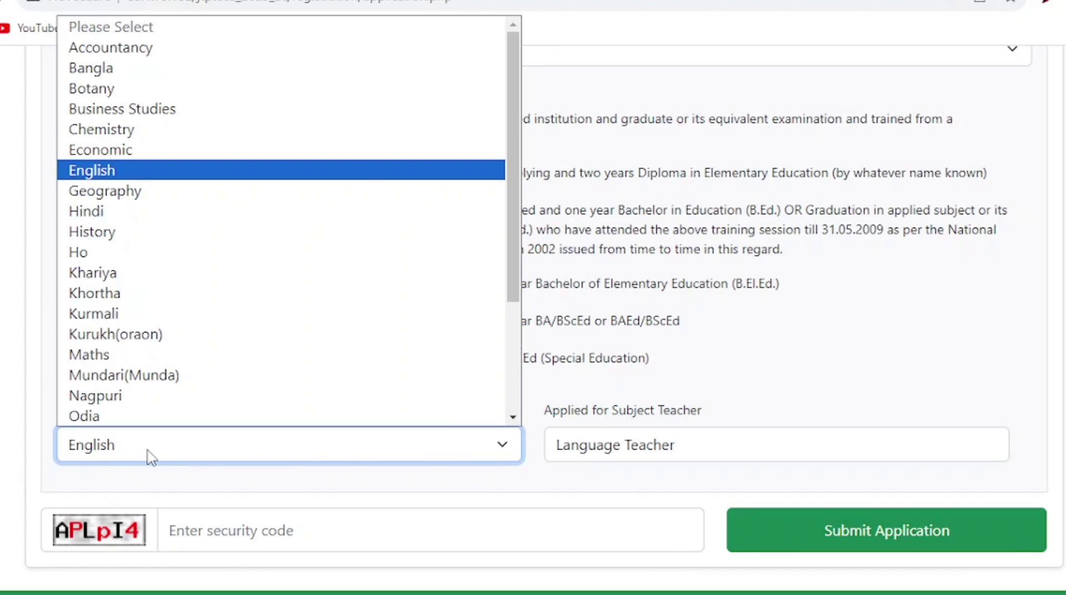
{"action": "left_click", "coordinate": [94, 232]}
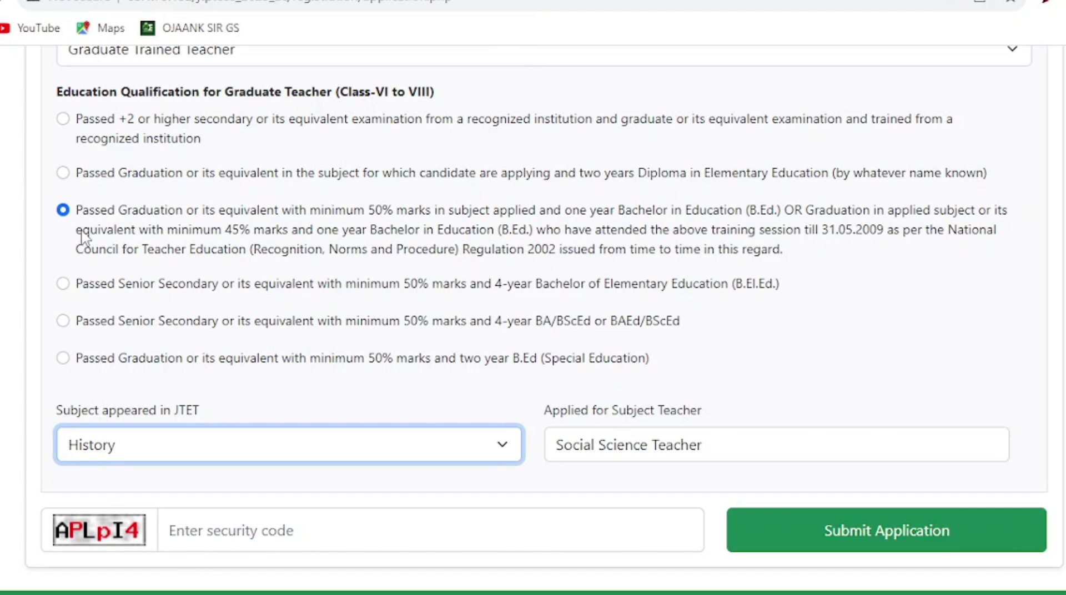
- Try Maths, Nagpuri, Kurmali, Economic, Business Studies, Botany and Bangla, finally selecting Accountancy
{"action": "left_click", "coordinate": [184, 455]}
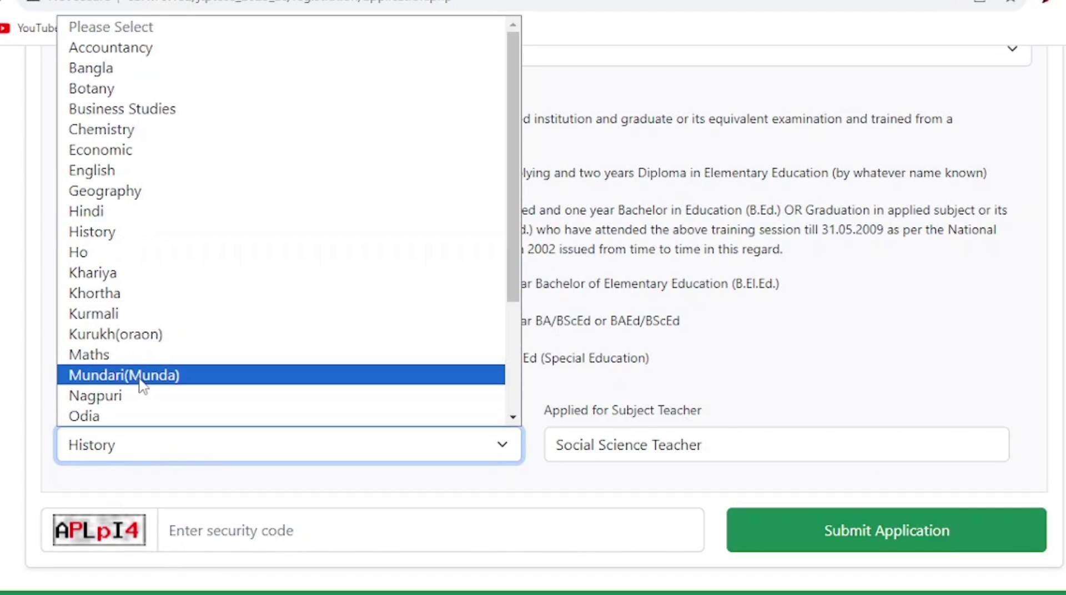
{"action": "left_click", "coordinate": [127, 355]}
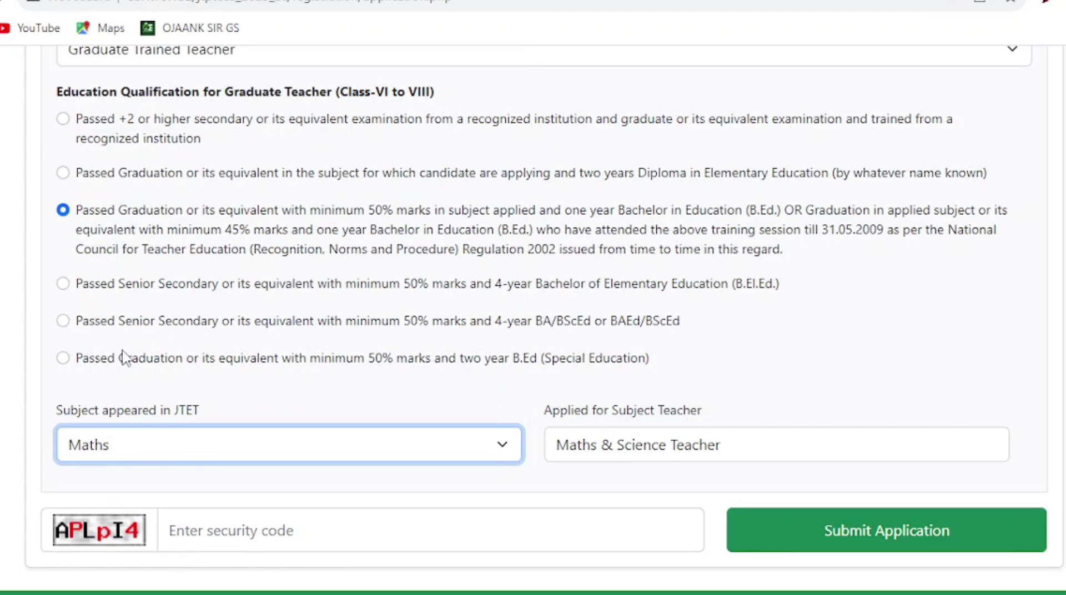
{"action": "left_click", "coordinate": [208, 460]}
{"action": "left_click", "coordinate": [109, 396]}
{"action": "left_click", "coordinate": [166, 442]}
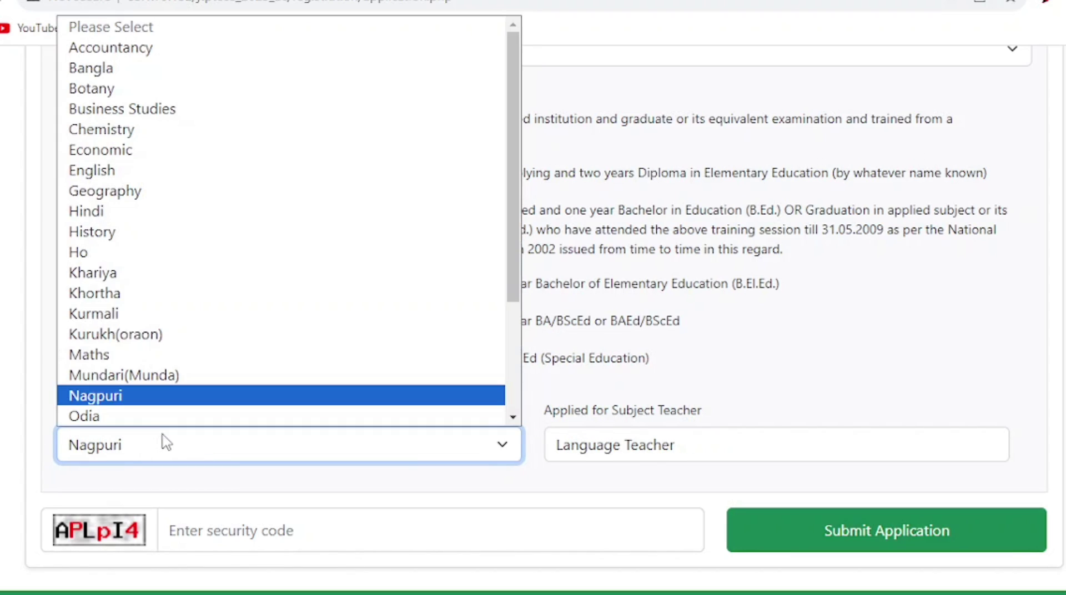
{"action": "left_click", "coordinate": [127, 314]}
{"action": "left_click", "coordinate": [234, 438]}
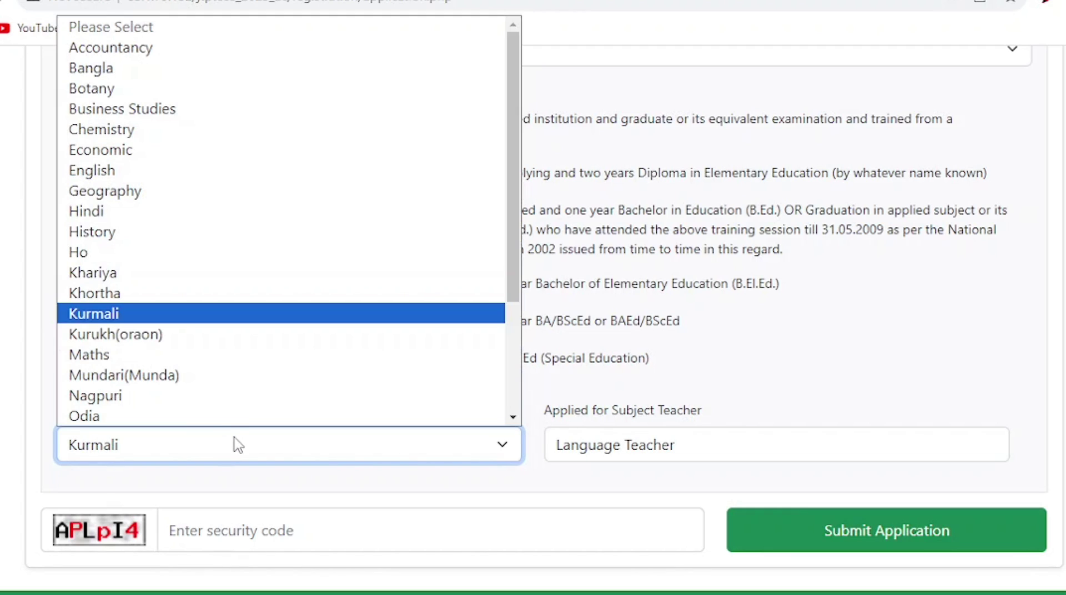
{"action": "left_click", "coordinate": [141, 158]}
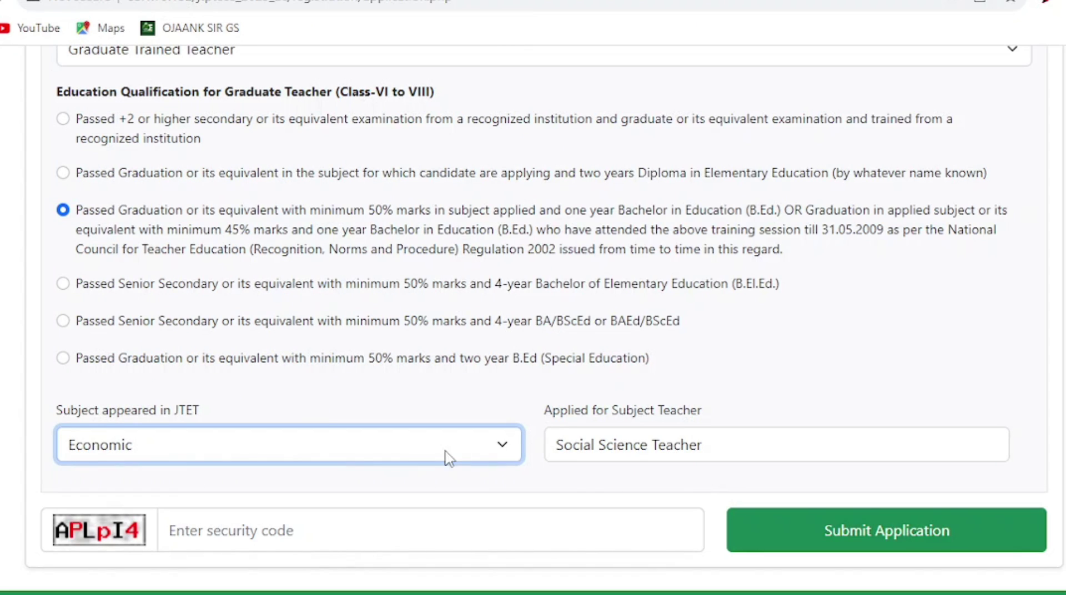
{"action": "left_click", "coordinate": [382, 454]}
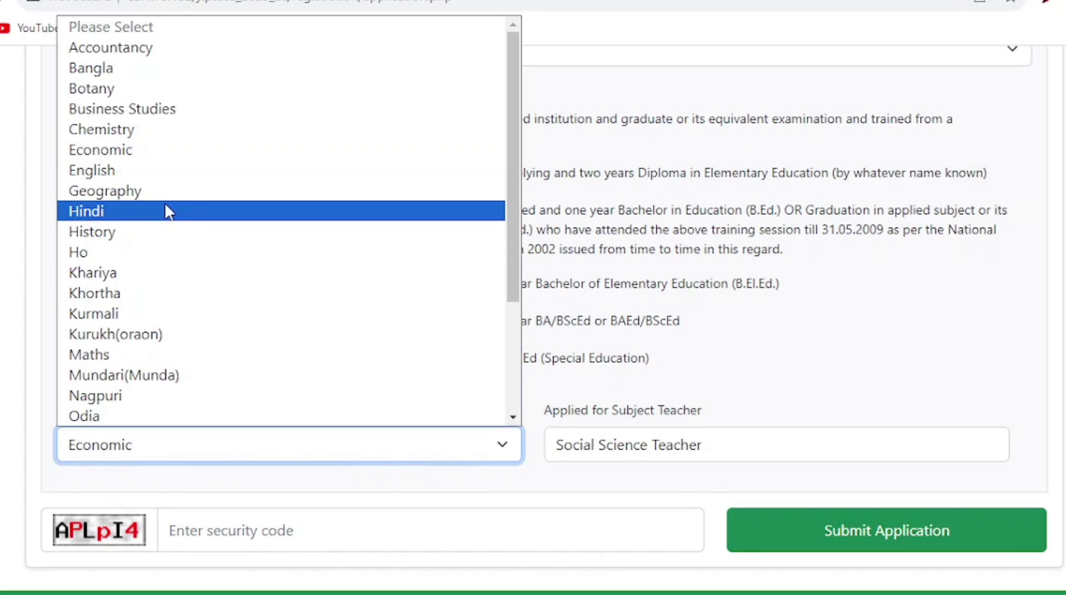
{"action": "left_click", "coordinate": [167, 108]}
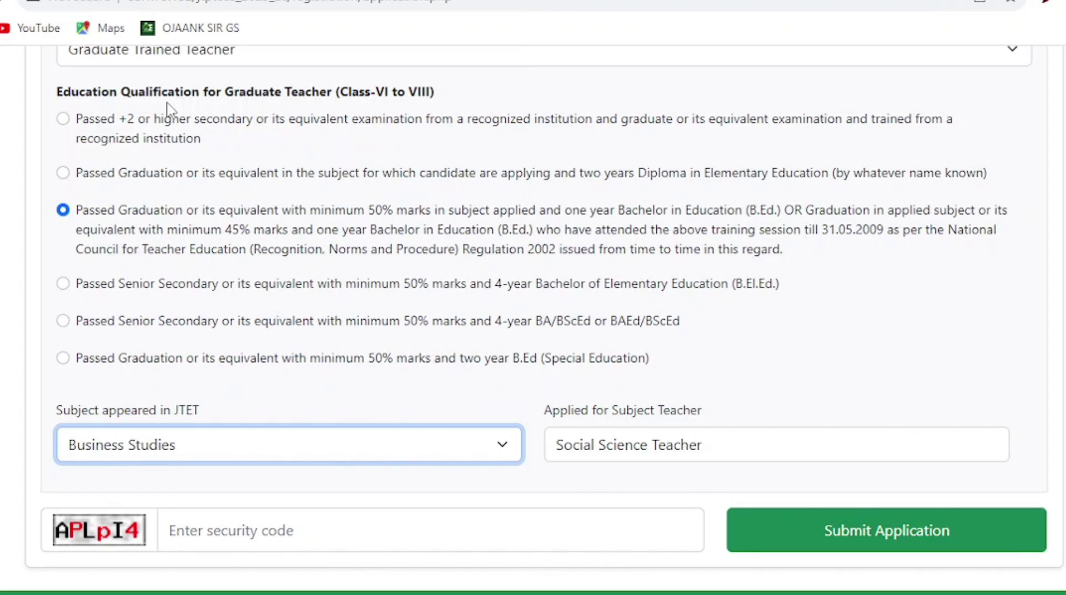
{"action": "left_click", "coordinate": [230, 449]}
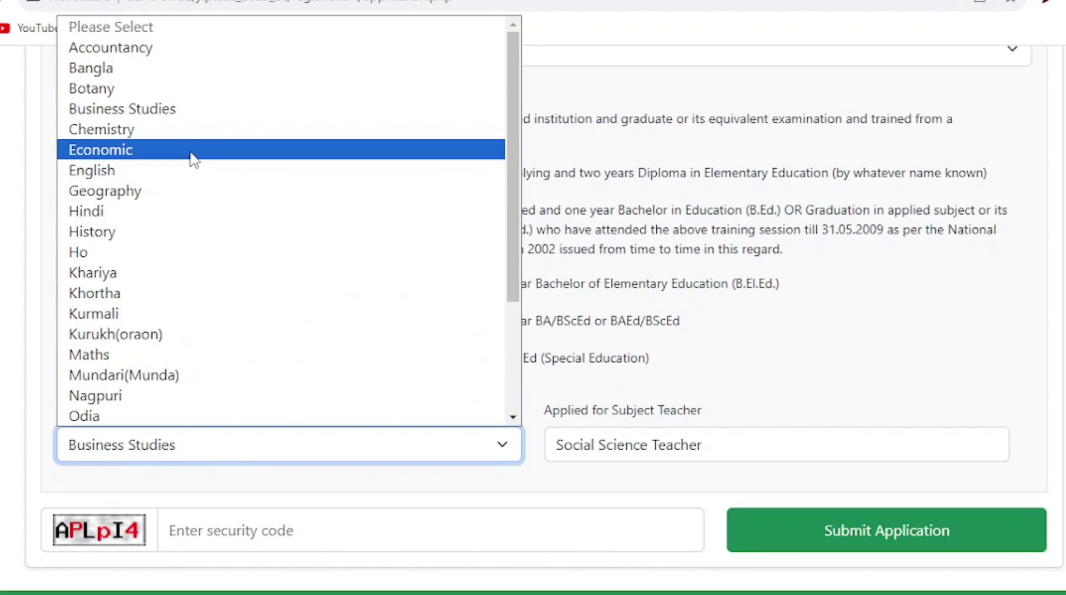
{"action": "left_click", "coordinate": [197, 91]}
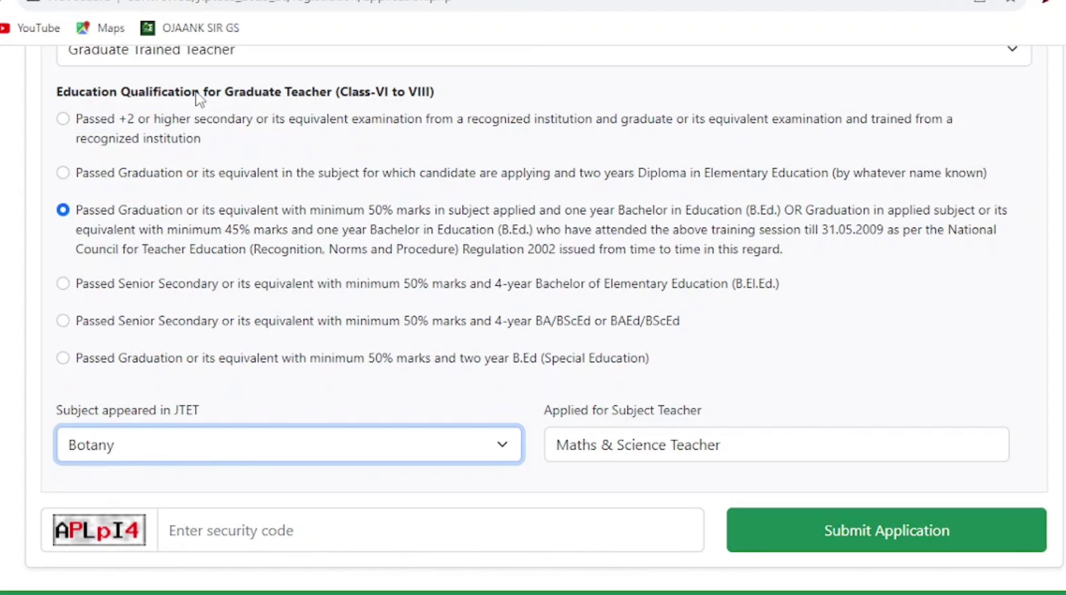
{"action": "left_click", "coordinate": [305, 444]}
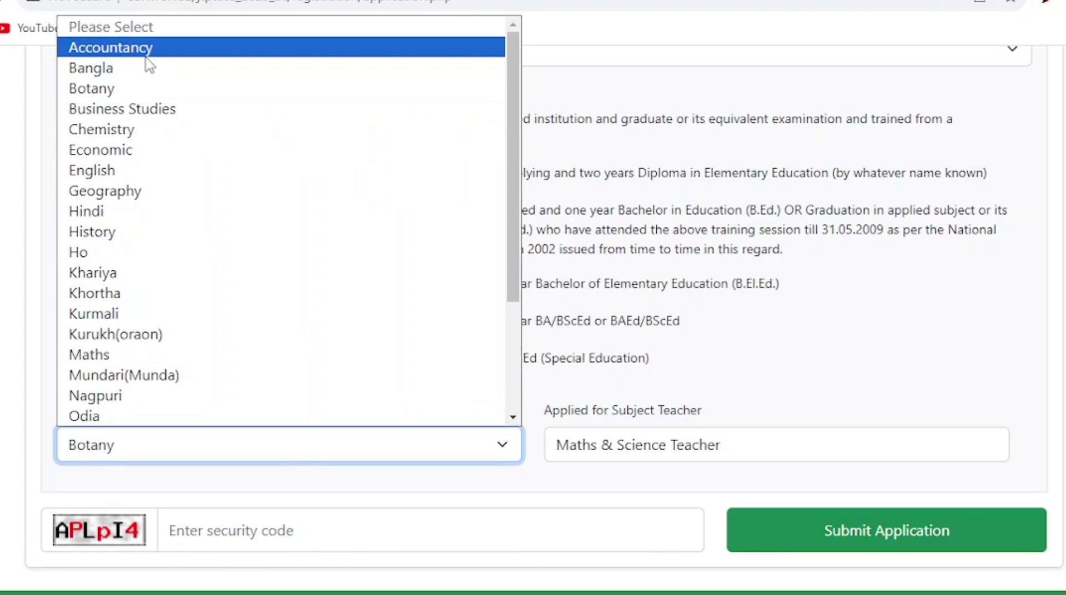
{"action": "left_click", "coordinate": [110, 71]}
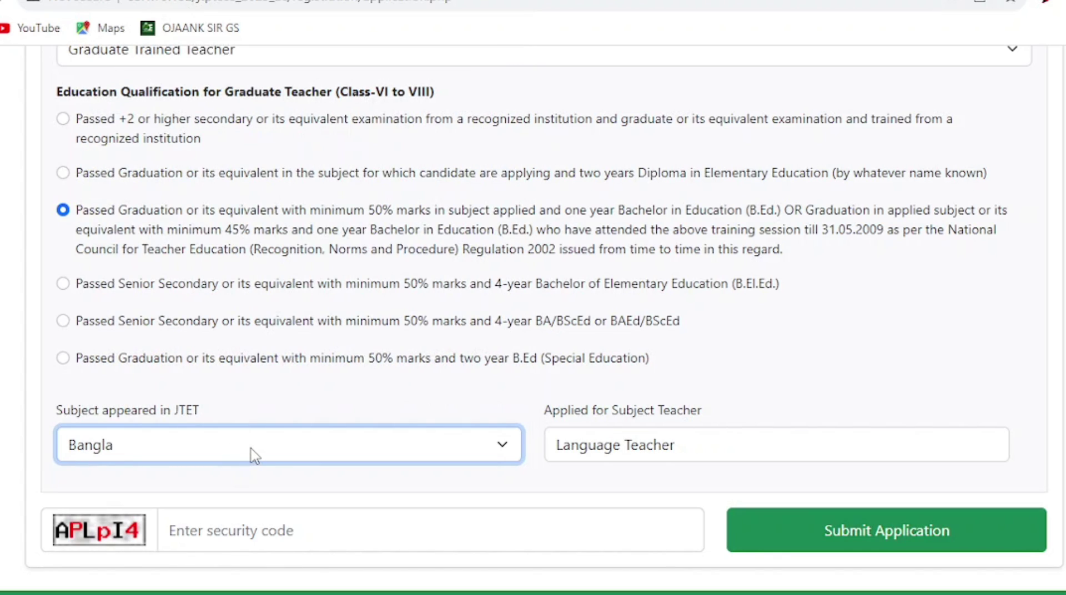
{"action": "left_click", "coordinate": [255, 453]}
{"action": "left_click", "coordinate": [140, 47]}
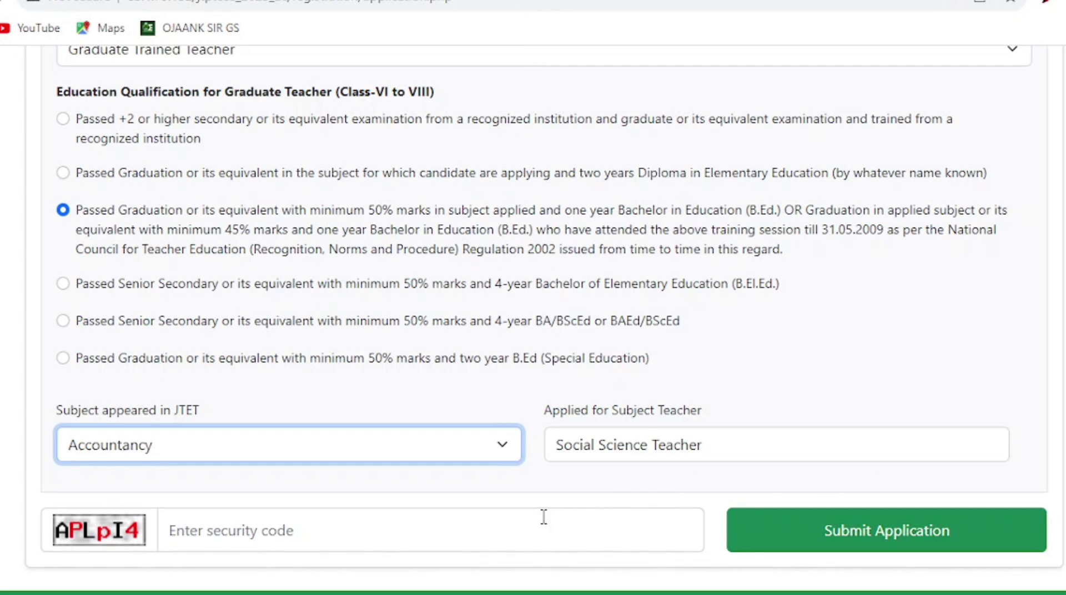
- Enter the displayed security code and submit the application
{"action": "left_click", "coordinate": [528, 528]}
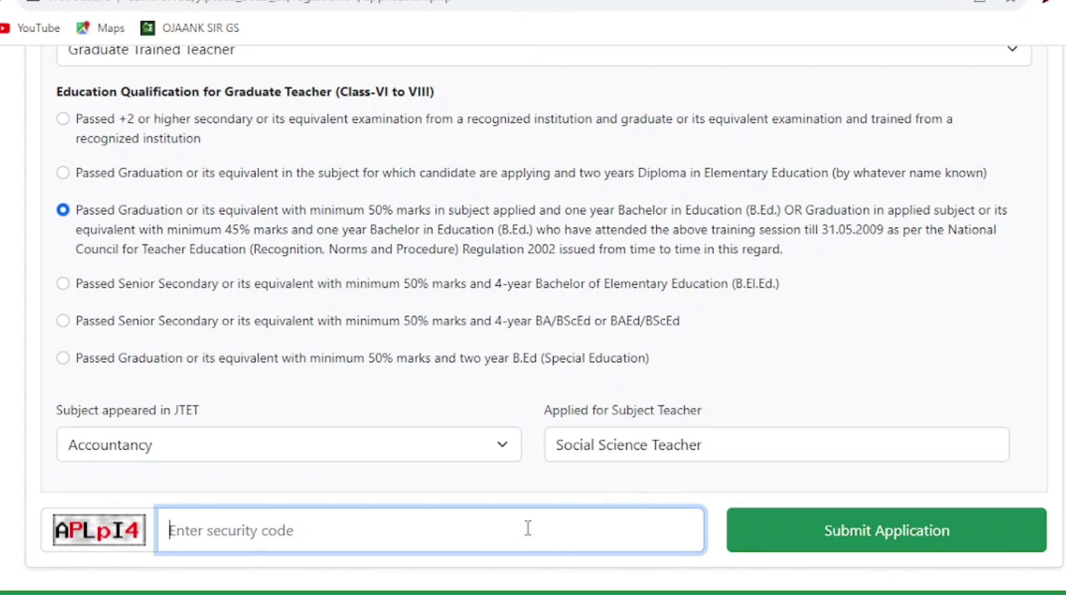
{"action": "type", "text": "a"}
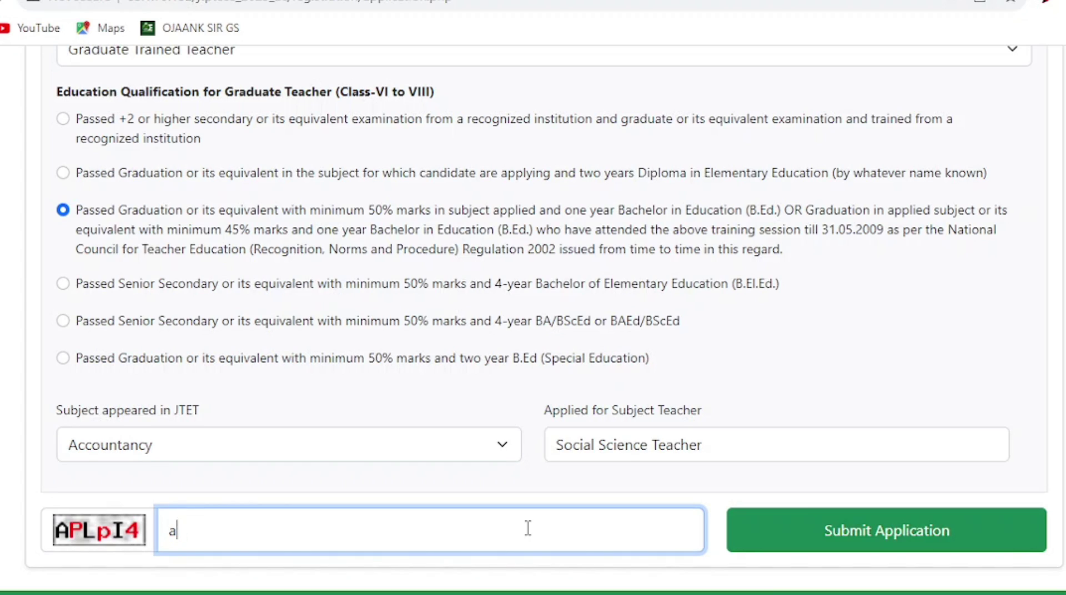
{"action": "key", "text": "BackSpace"}
{"action": "type", "text": "A"}
{"action": "type", "text": "PLpI4"}
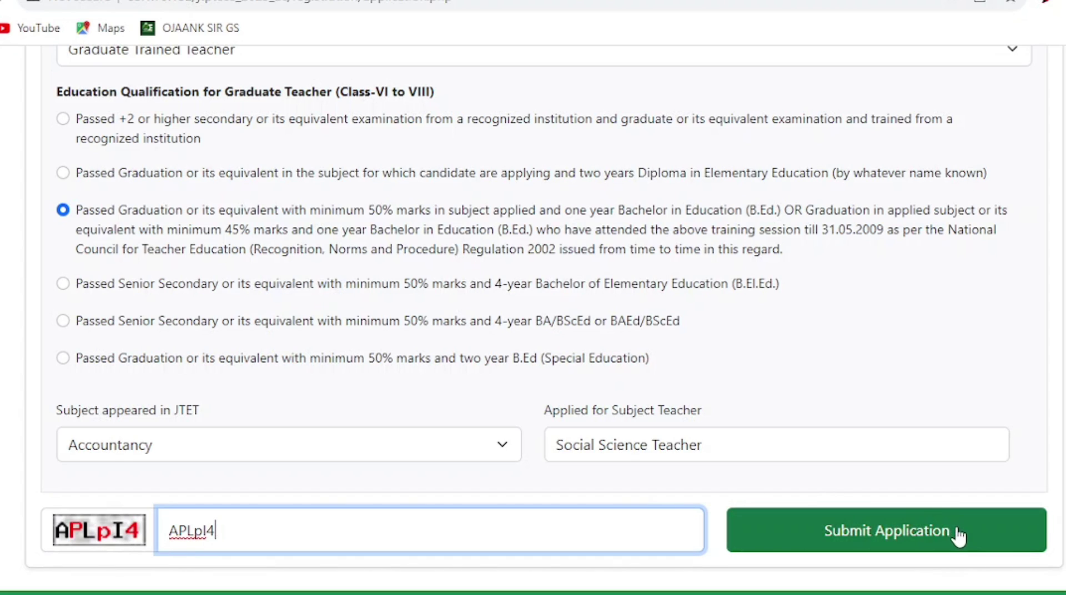
{"action": "left_click", "coordinate": [941, 532]}
{"action": "left_click", "coordinate": [953, 522]}
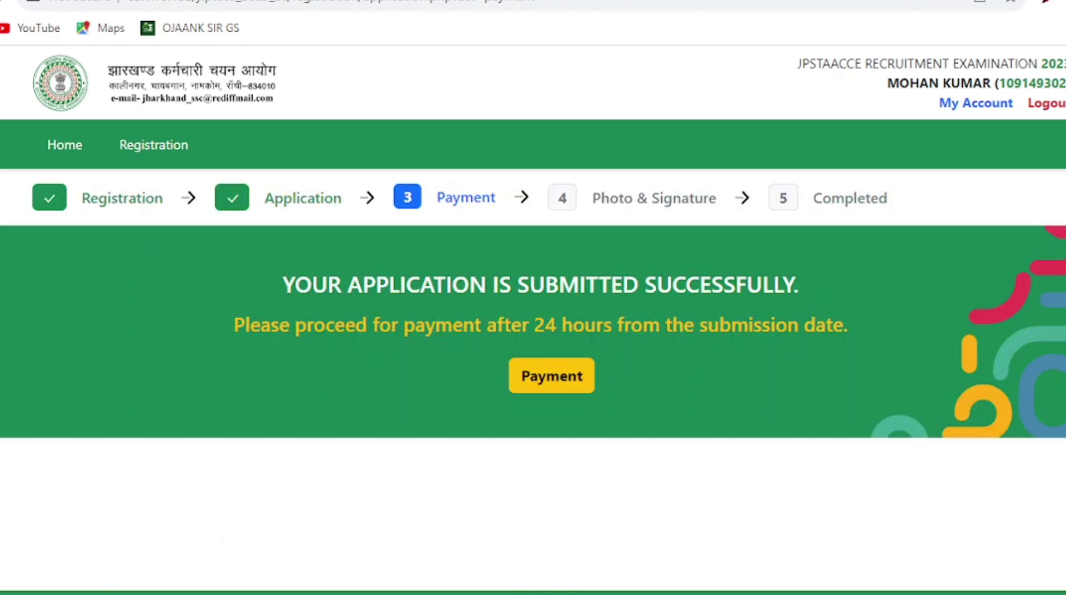